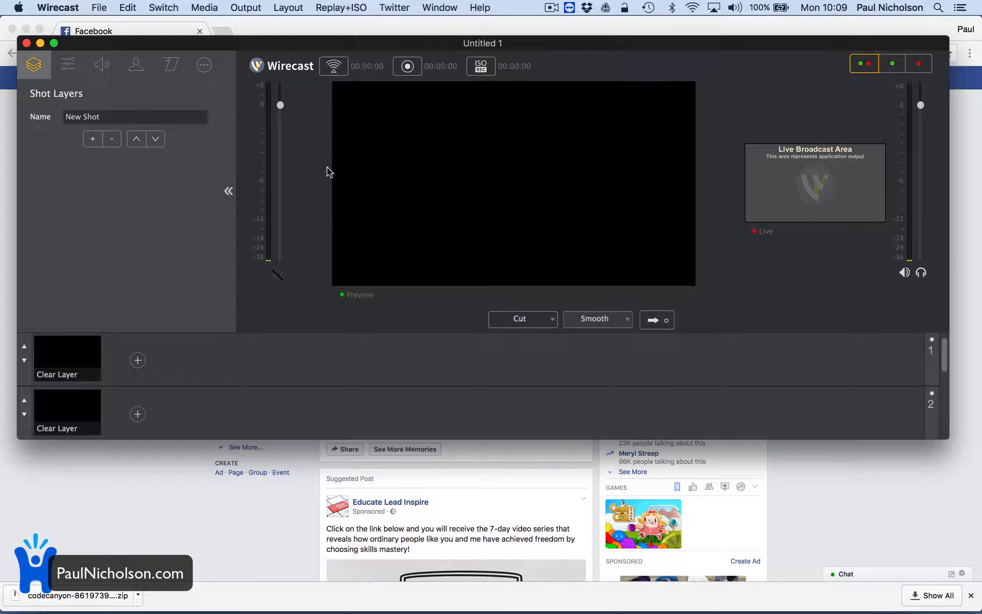
Add a Facebook Live output destination for the broadcast.
{"action": "left_click", "coordinate": [335, 69]}
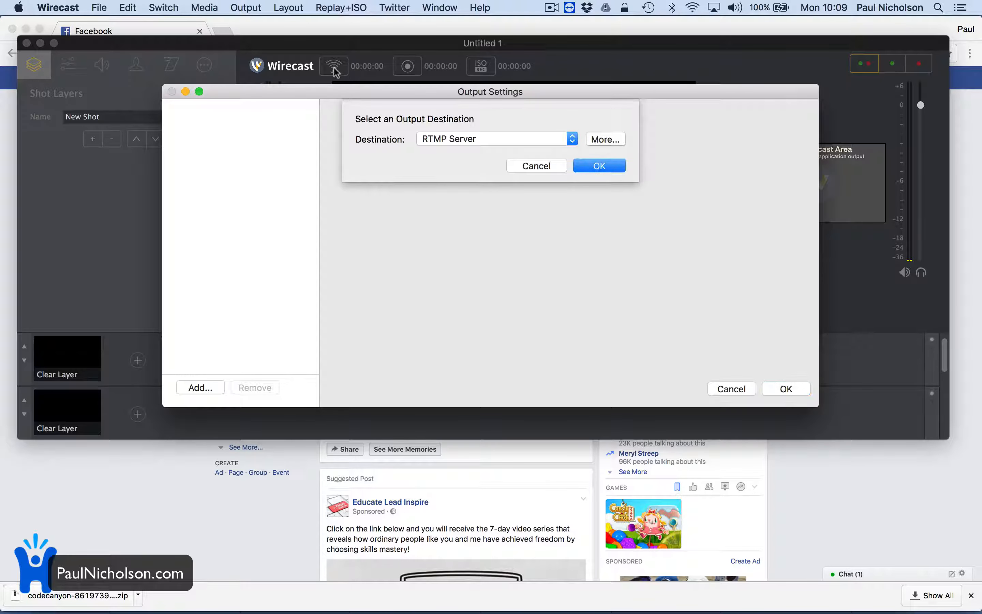
{"action": "left_click", "coordinate": [544, 139]}
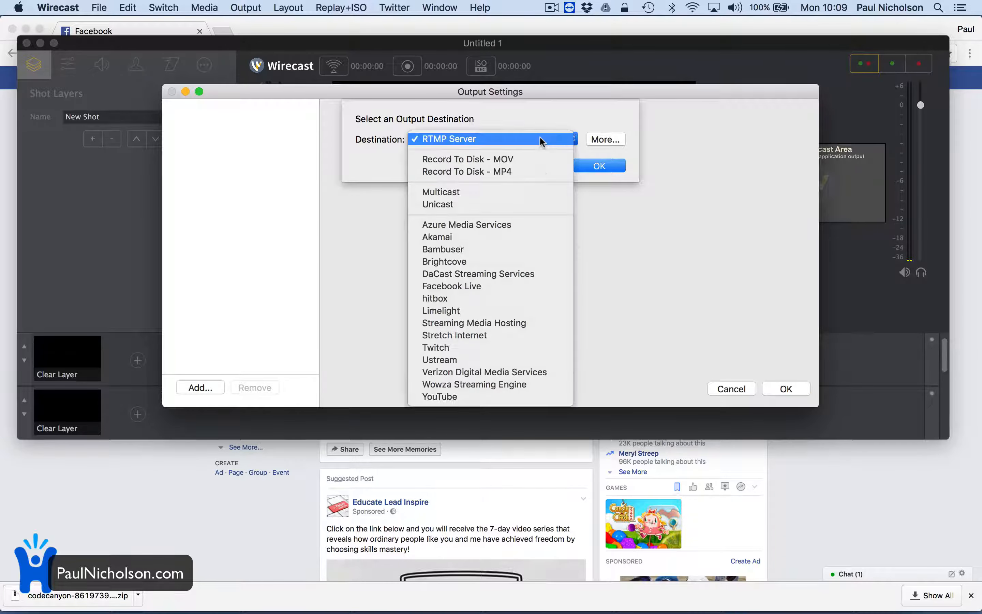
{"action": "left_click", "coordinate": [527, 282]}
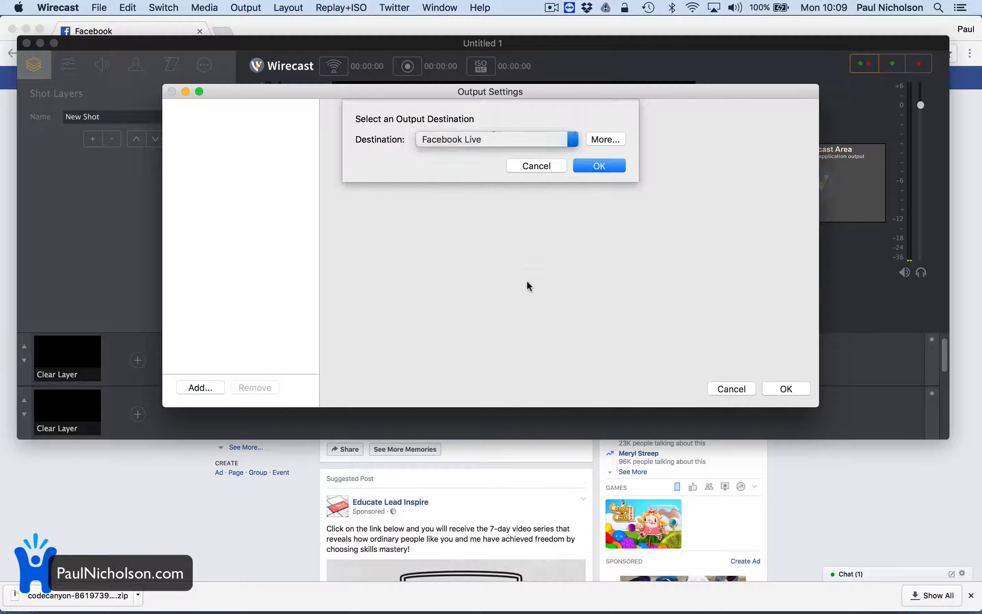
{"action": "left_click", "coordinate": [604, 162]}
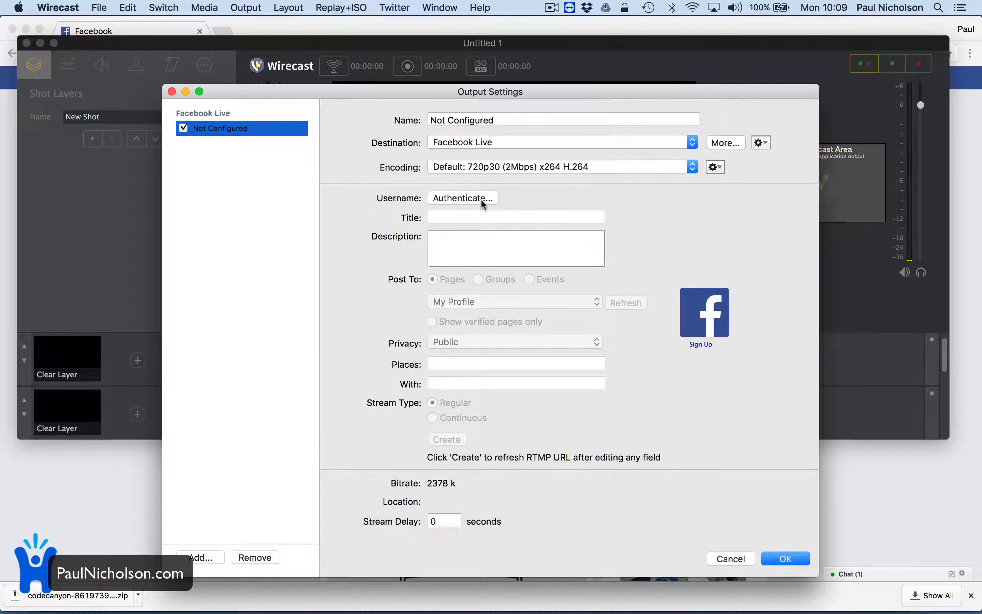
Keep the Default: 720p30 (2Mbps) x264 H.264 encoding and name the output Facebook.
{"action": "left_click", "coordinate": [533, 168]}
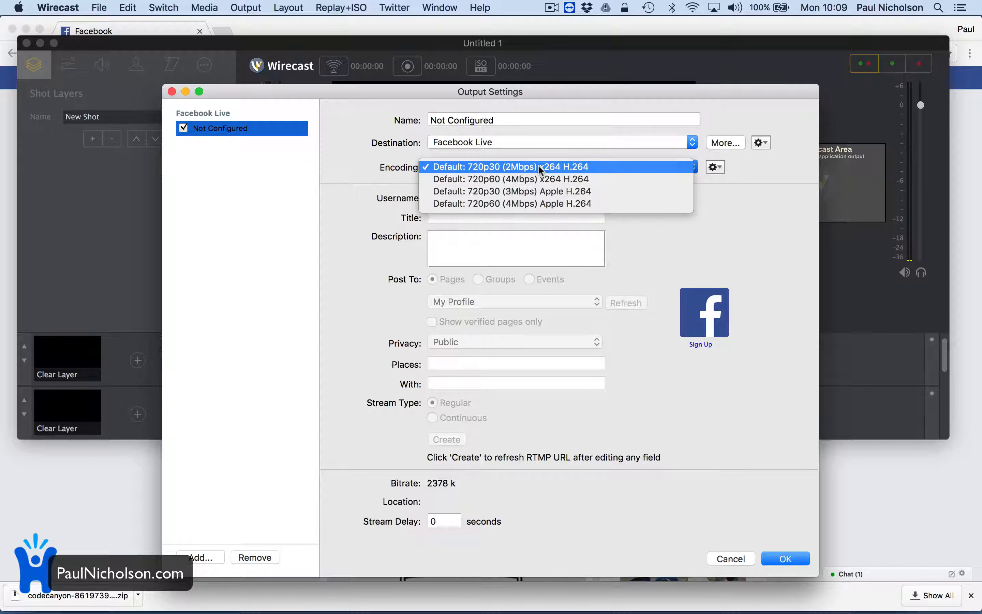
{"action": "left_click", "coordinate": [539, 164]}
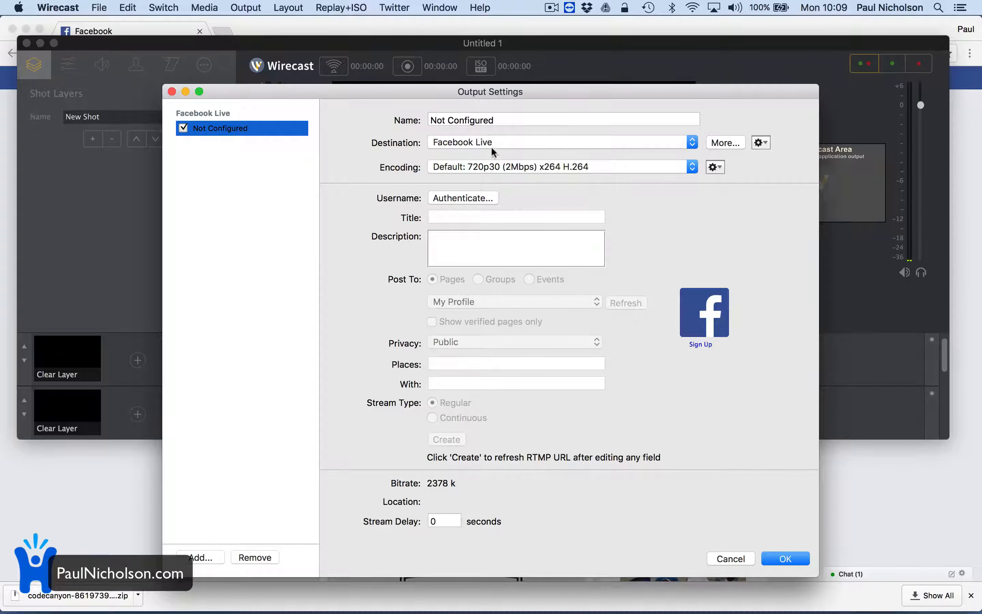
{"action": "left_click", "coordinate": [486, 122]}
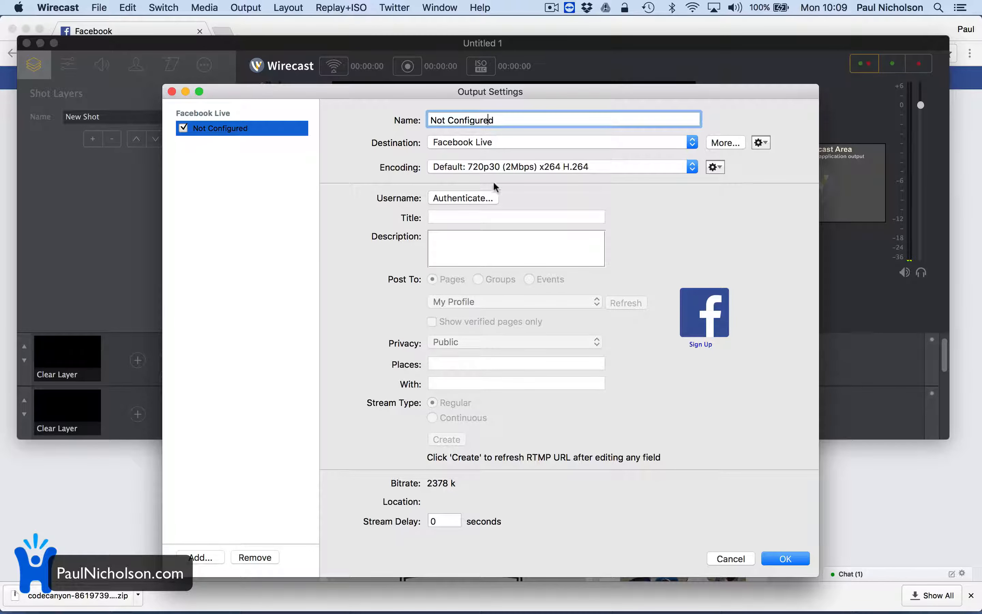
{"action": "key", "text": "super+a"}
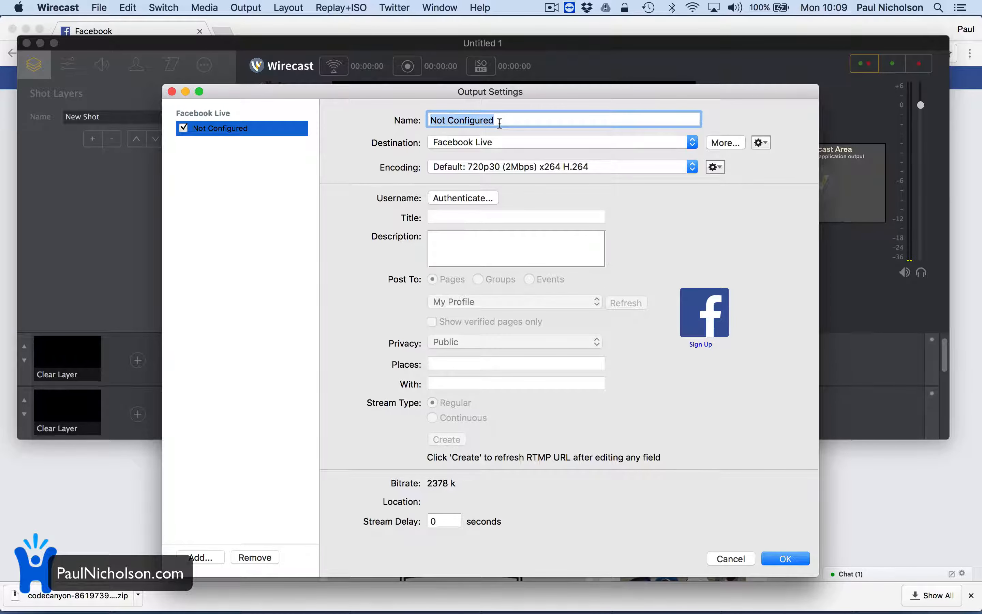
{"action": "type", "text": "Facebook"}
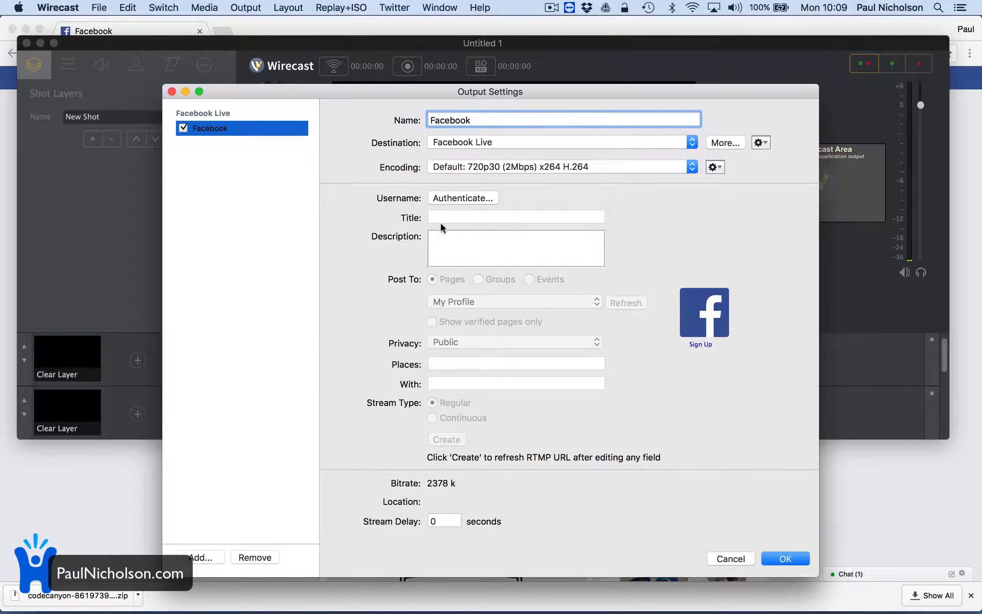
Authenticate the Facebook account and enter the title "Live Test Monday Morning" with the description "Live tester".
{"action": "left_click", "coordinate": [448, 201]}
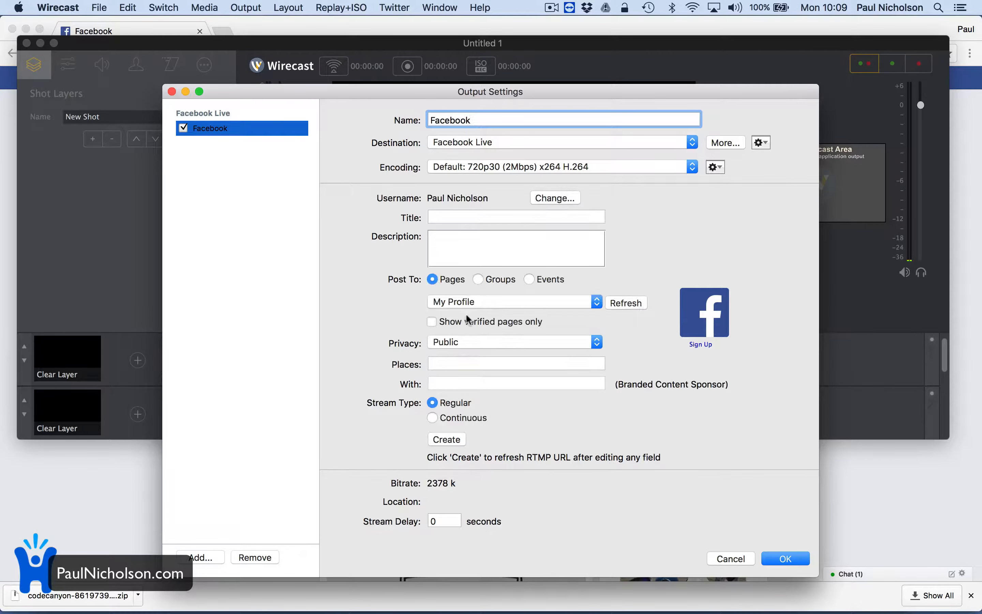
{"action": "left_click", "coordinate": [519, 212]}
{"action": "type", "text": "Live Test Monday Morning"}
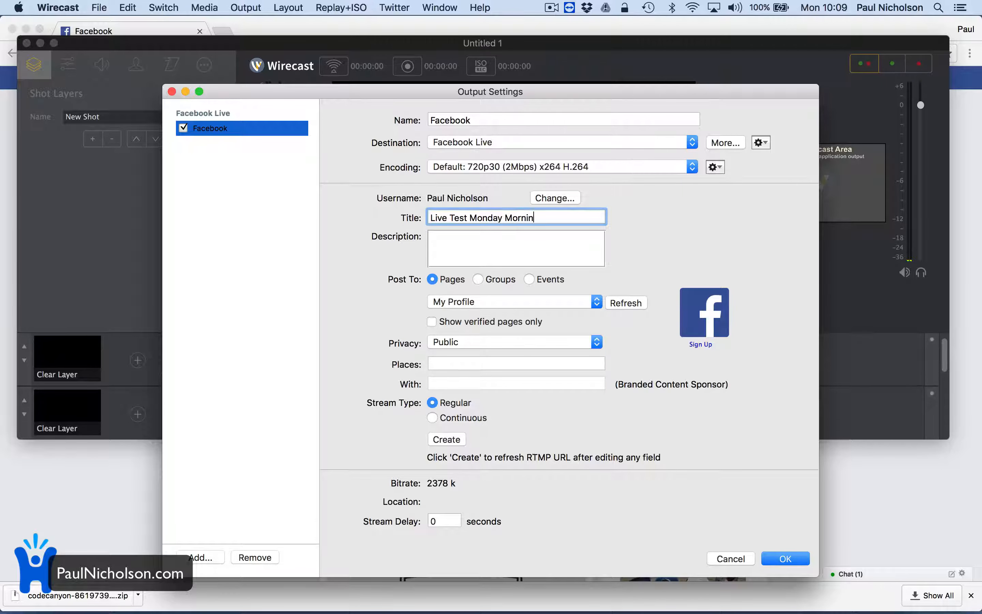
{"action": "key", "text": "Tab"}
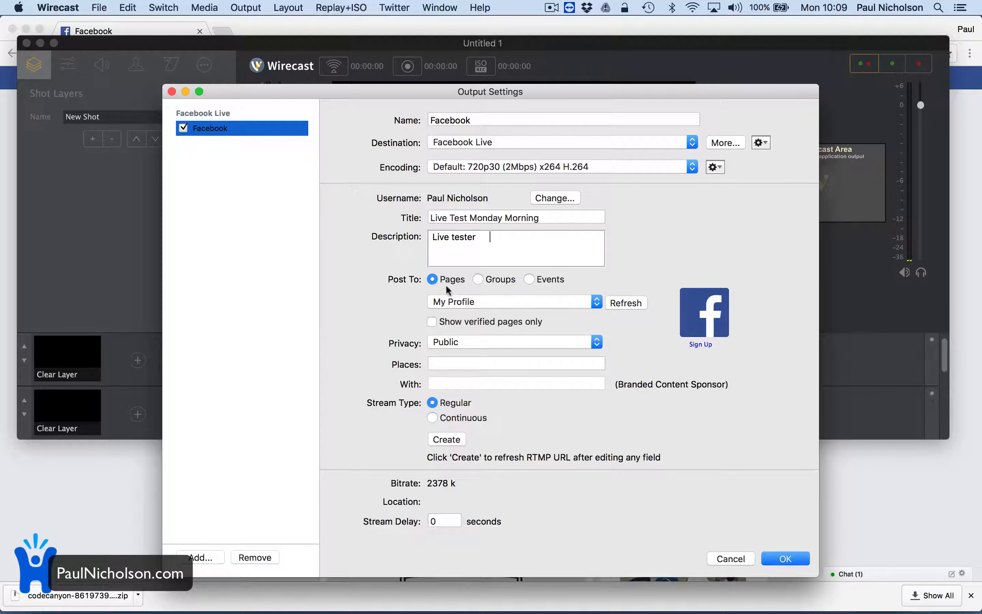
Set the stream to post to My Profile with Public privacy.
{"action": "left_click", "coordinate": [433, 299]}
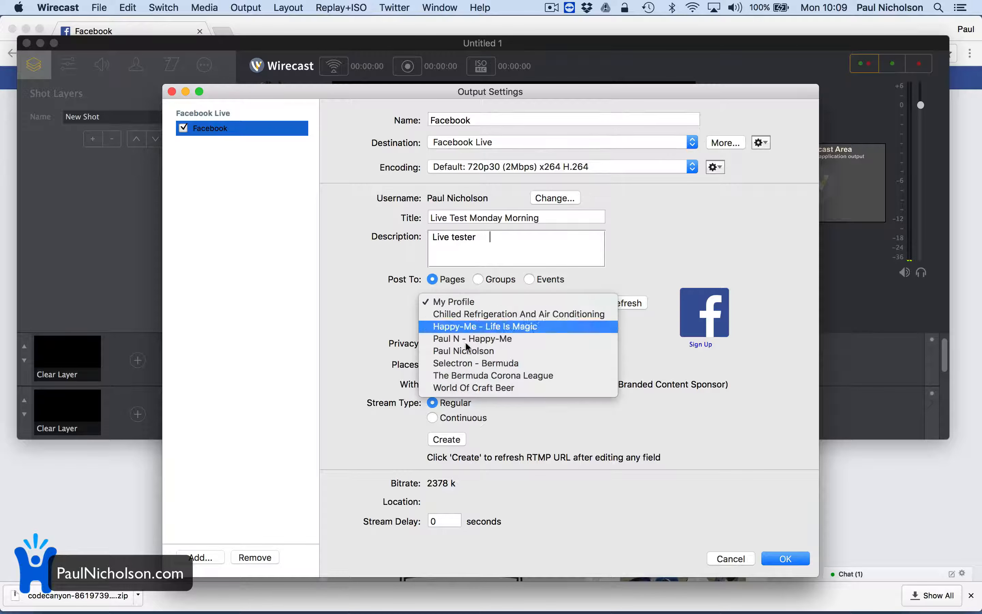
{"action": "left_click", "coordinate": [470, 301]}
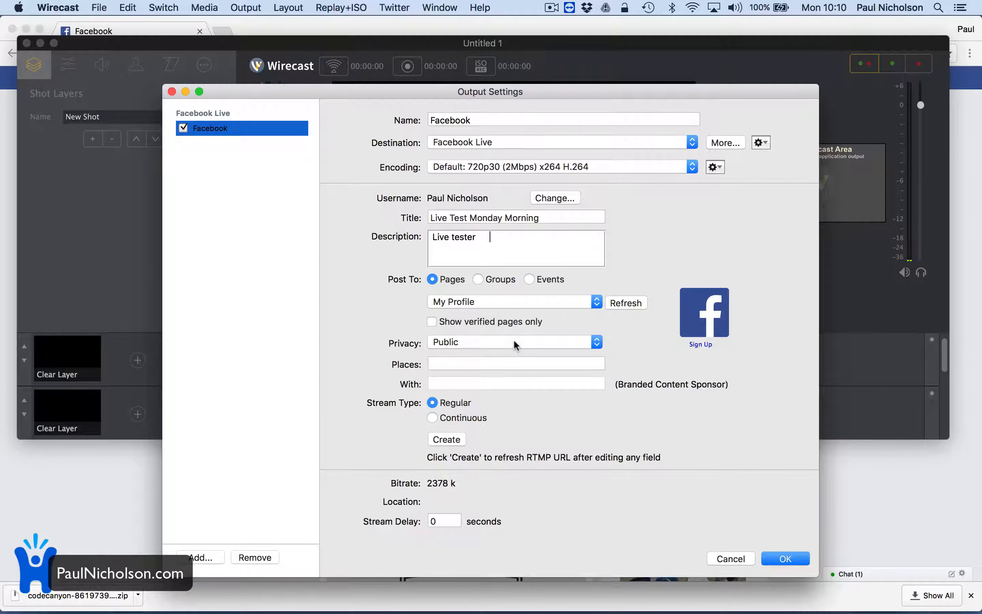
{"action": "left_click", "coordinate": [443, 342]}
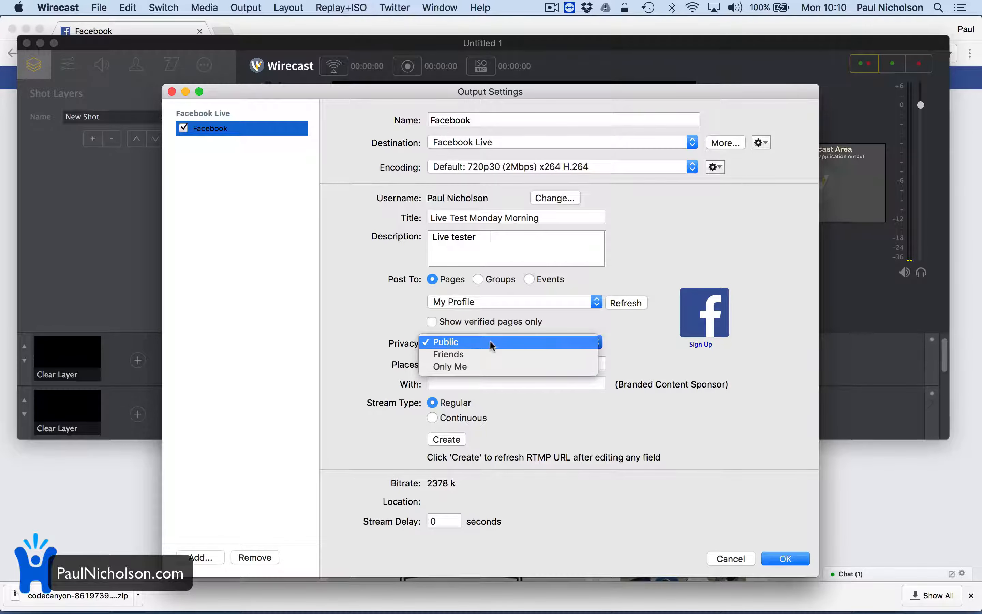
{"action": "left_click", "coordinate": [489, 341]}
Set the place to Doncaster - City, then create the stream location and accept the output settings.
{"action": "left_click", "coordinate": [504, 364]}
{"action": "type", "text": "Donc"}
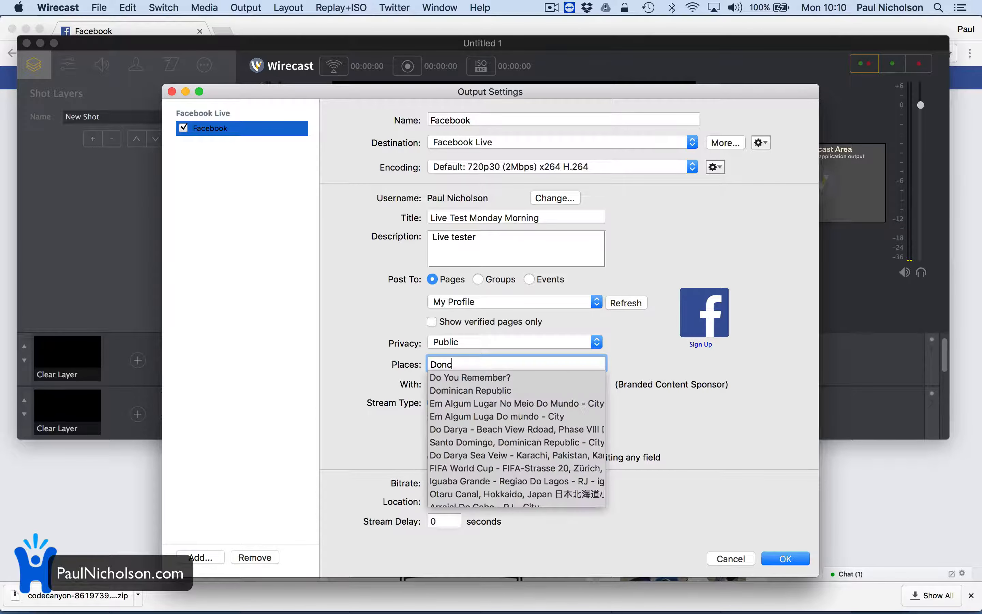
{"action": "type", "text": "aster"}
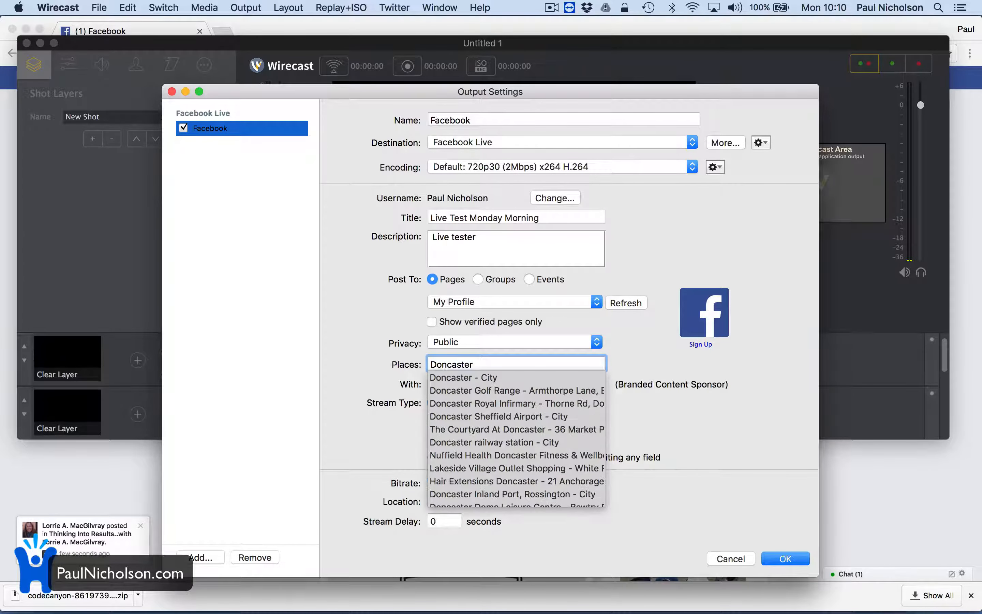
{"action": "left_click", "coordinate": [507, 379]}
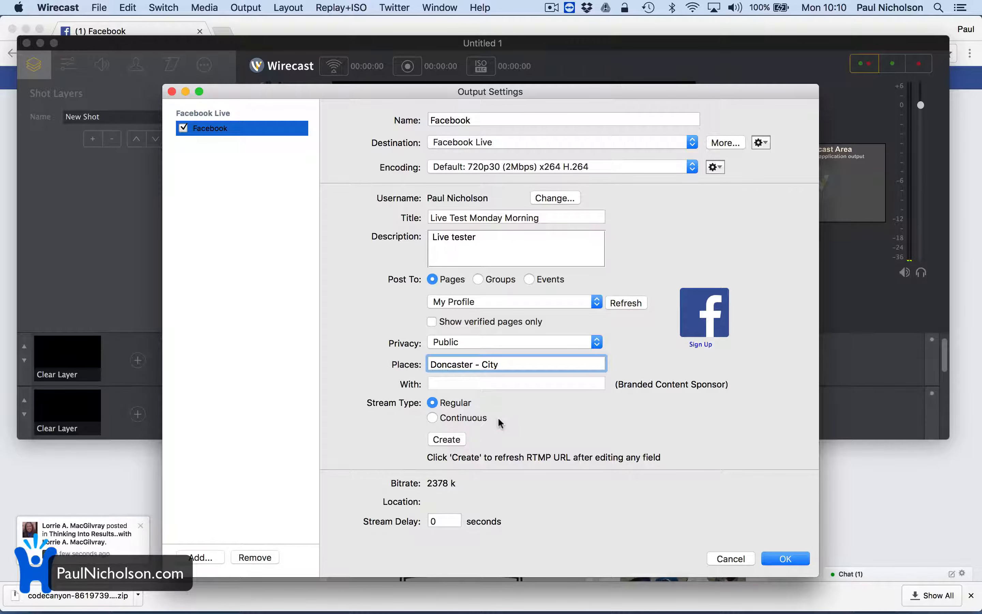
{"action": "key", "text": "Tab"}
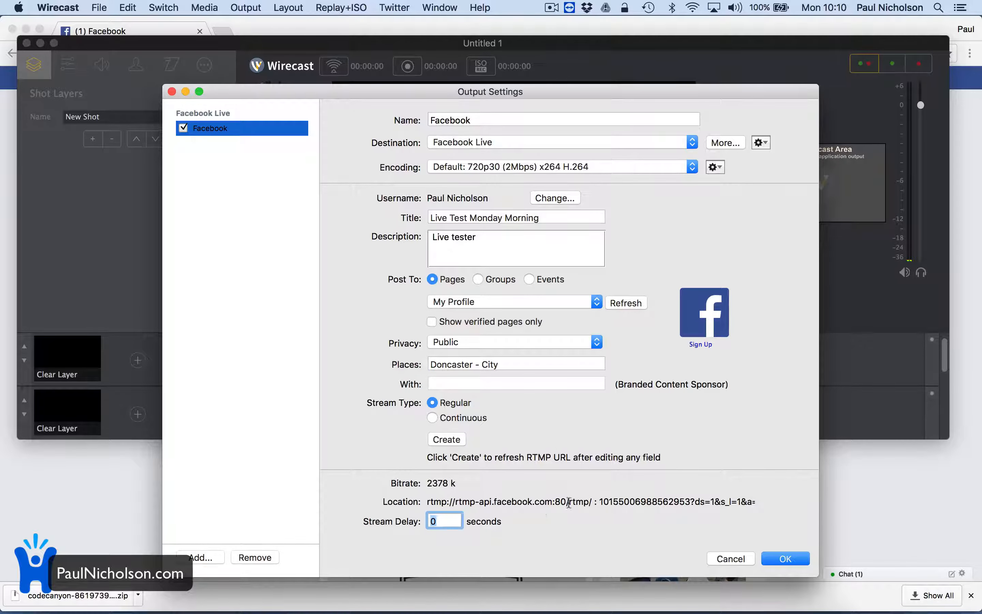
{"action": "left_click", "coordinate": [777, 558]}
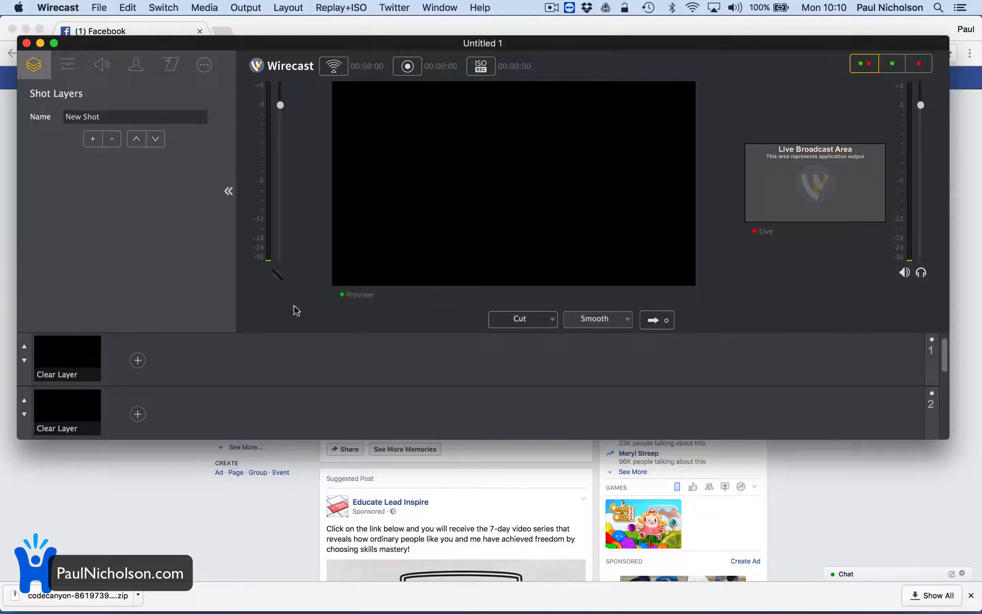
Add the PNG image ending in "R YOU(7)" from Downloads as a media file shot on layer 1.
{"action": "left_click", "coordinate": [137, 360]}
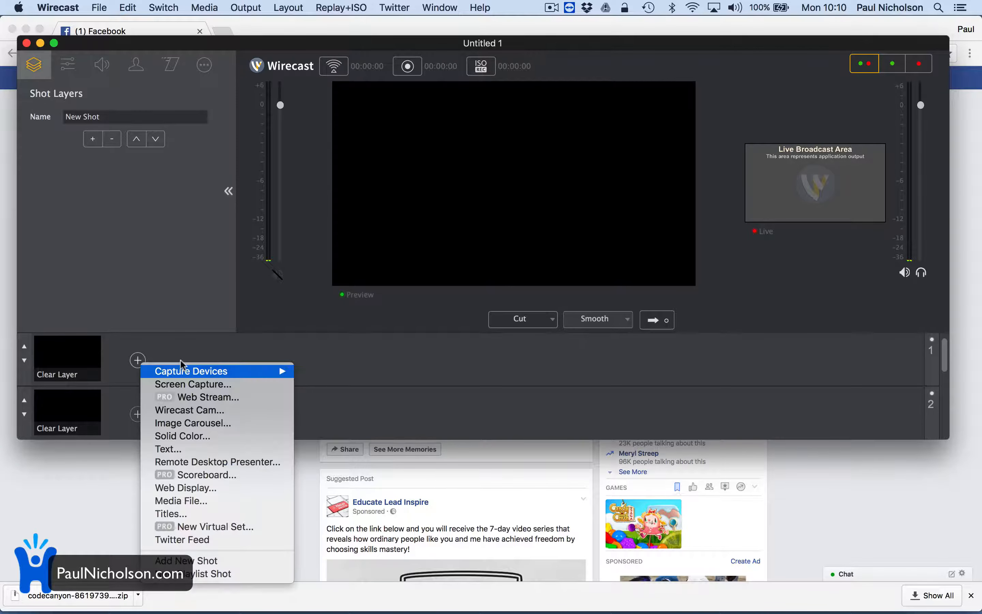
{"action": "left_click", "coordinate": [172, 343]}
{"action": "left_click", "coordinate": [138, 361]}
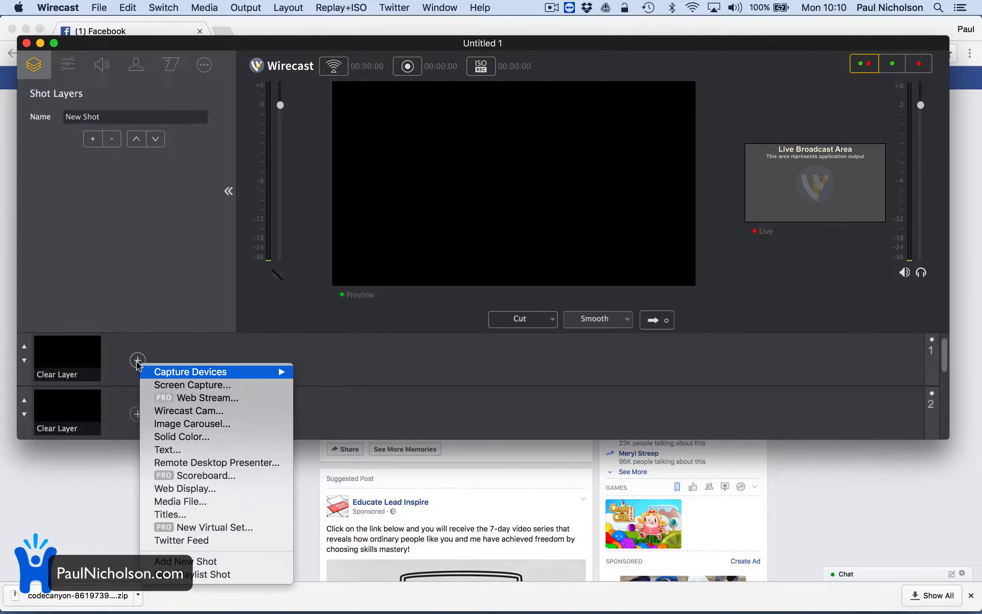
{"action": "left_click", "coordinate": [232, 501]}
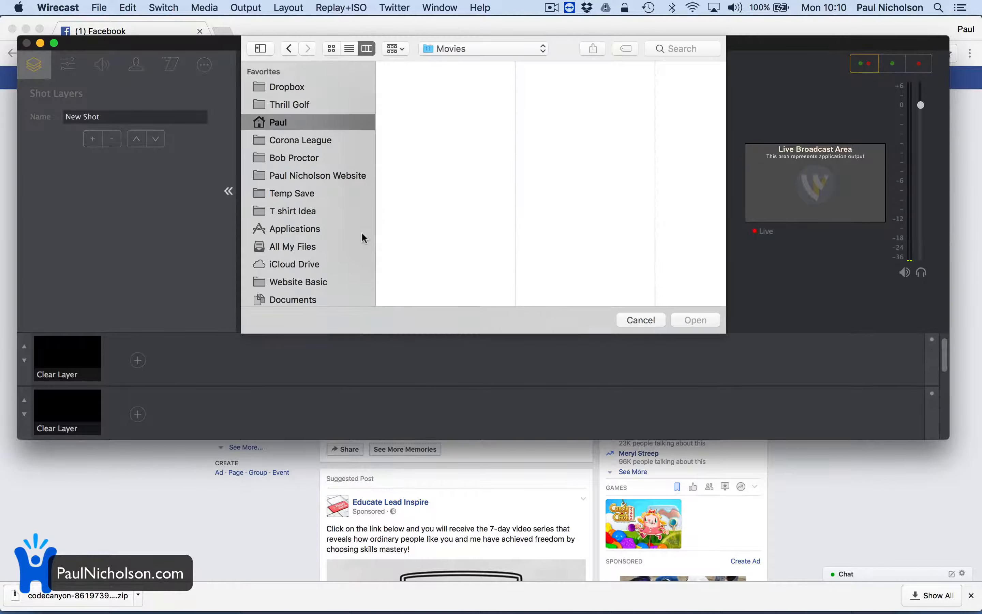
{"action": "scroll", "coordinate": [330, 270], "scroll_direction": "down", "scroll_amount": 10}
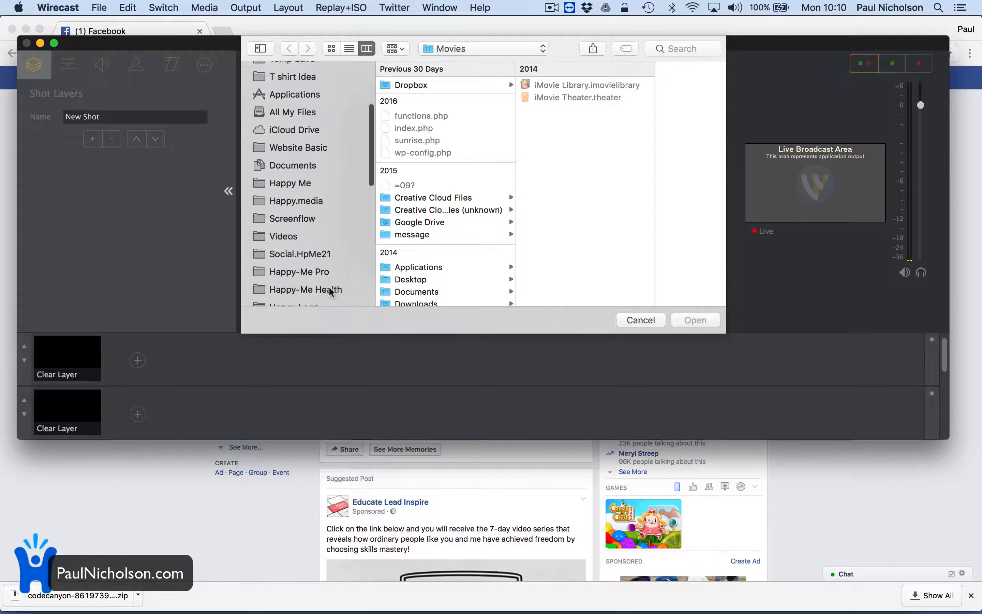
{"action": "left_click", "coordinate": [317, 205]}
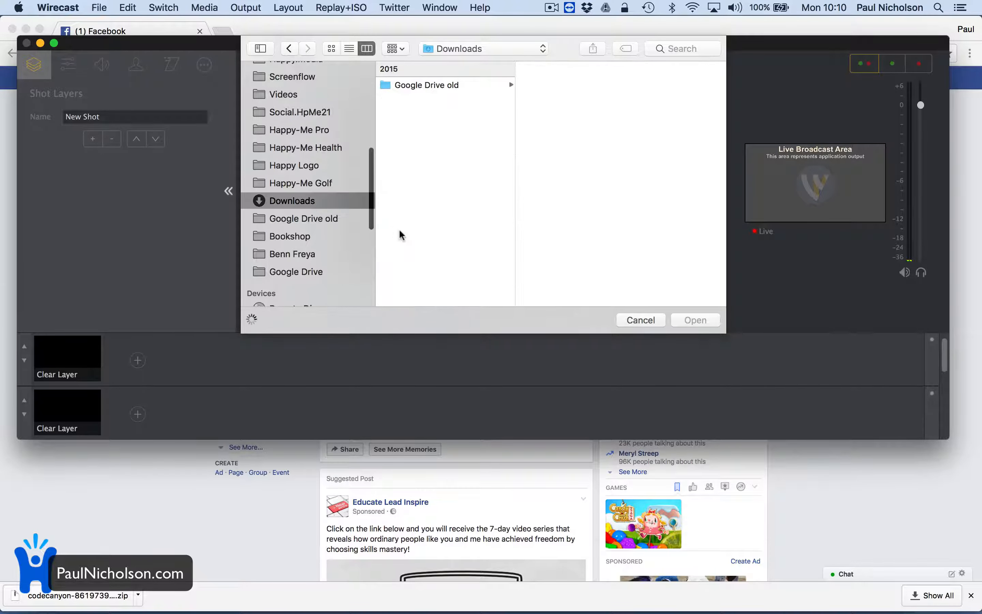
{"action": "scroll", "coordinate": [454, 166], "scroll_direction": "down", "scroll_amount": 10}
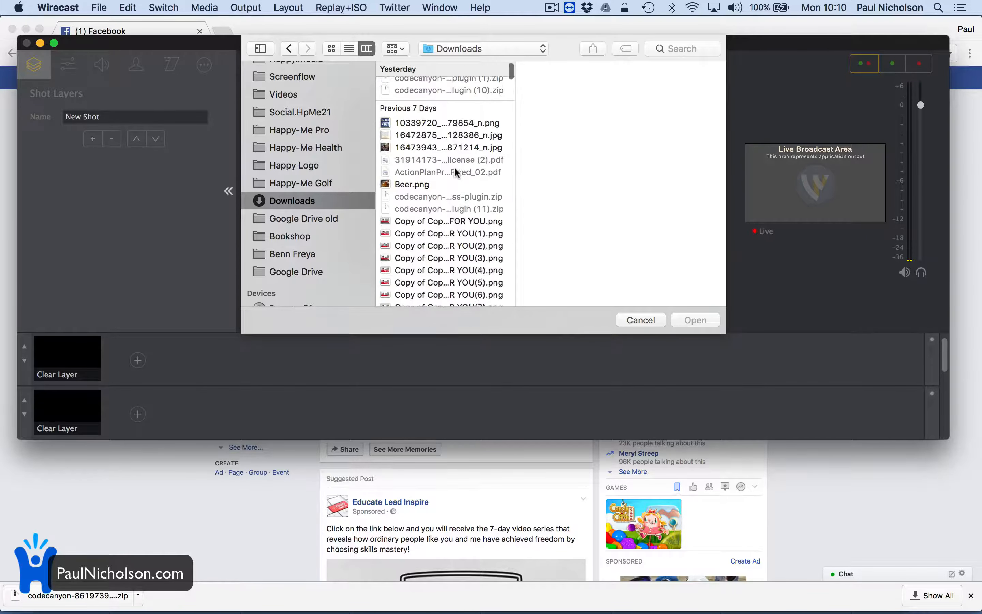
{"action": "left_click", "coordinate": [455, 129]}
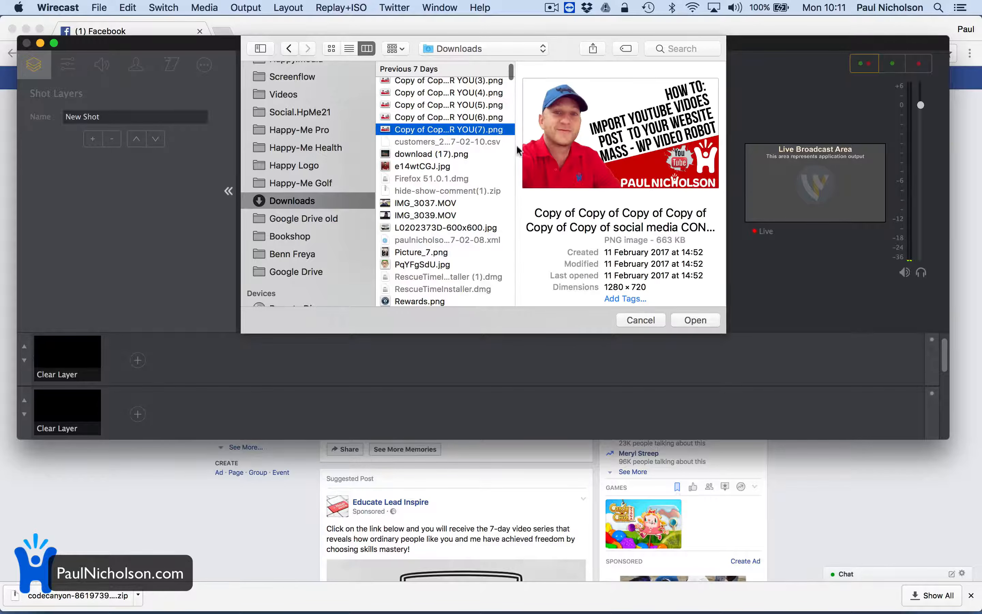
{"action": "left_click", "coordinate": [695, 320]}
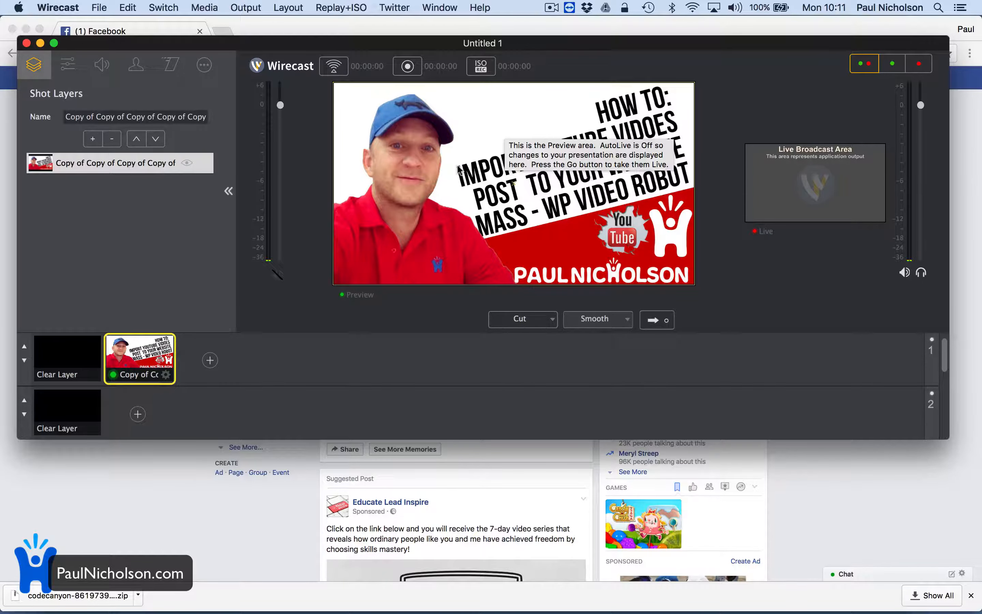
Start streaming the broadcast to Facebook Live, leaving the output settings as they are.
{"action": "left_click", "coordinate": [411, 71]}
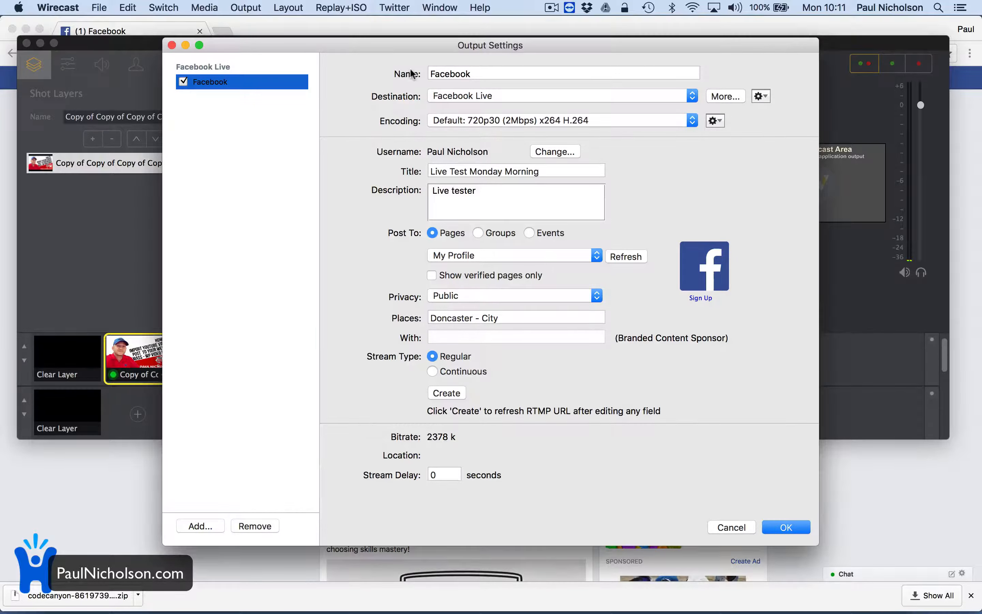
{"action": "left_click", "coordinate": [732, 527]}
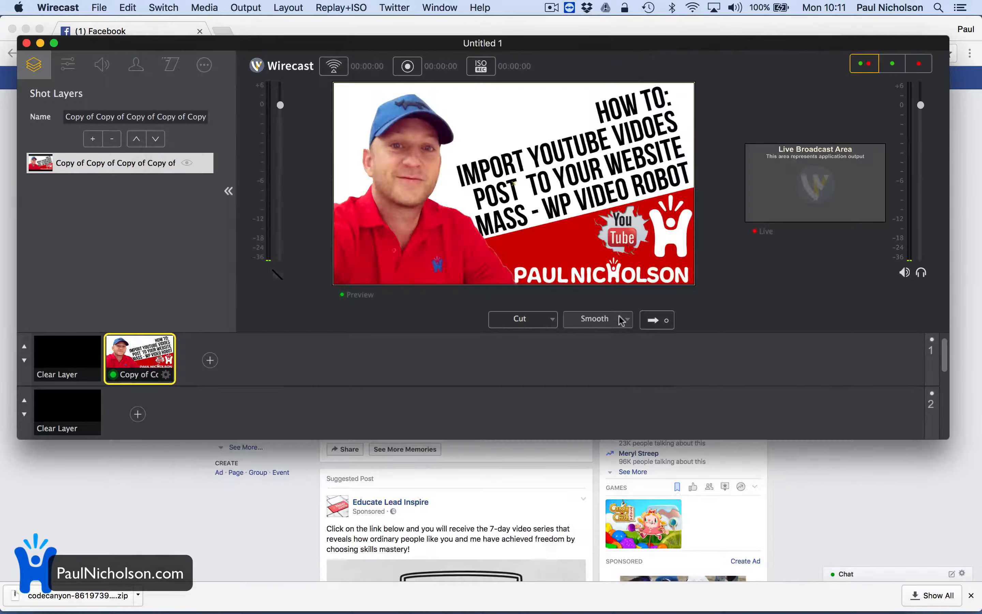
{"action": "left_click", "coordinate": [336, 68]}
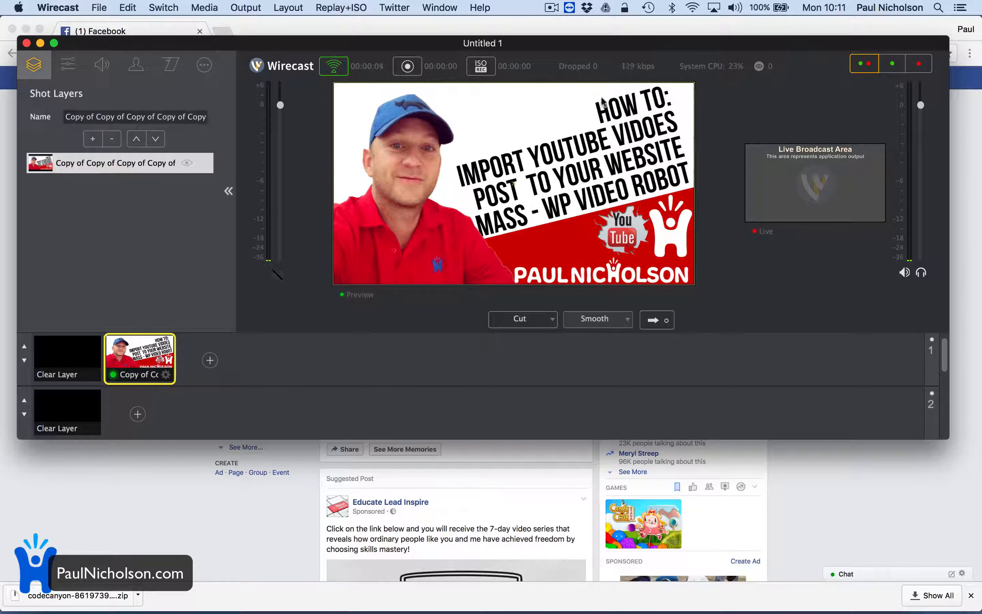
Switch to Facebook in Chrome, check the live post on the profile timeline, and return to Wirecast.
{"action": "left_click", "coordinate": [215, 512]}
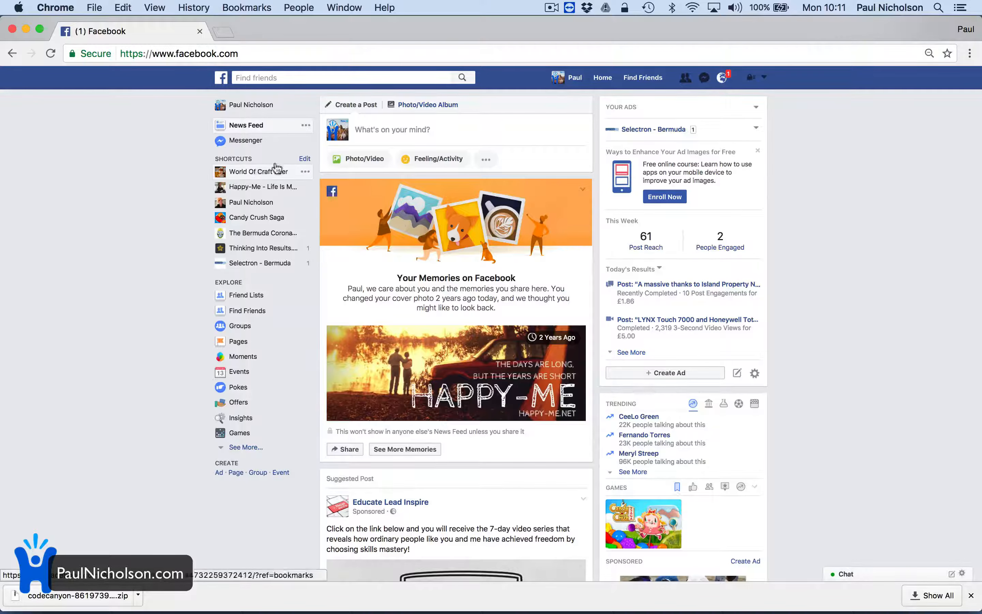
{"action": "left_click", "coordinate": [241, 104]}
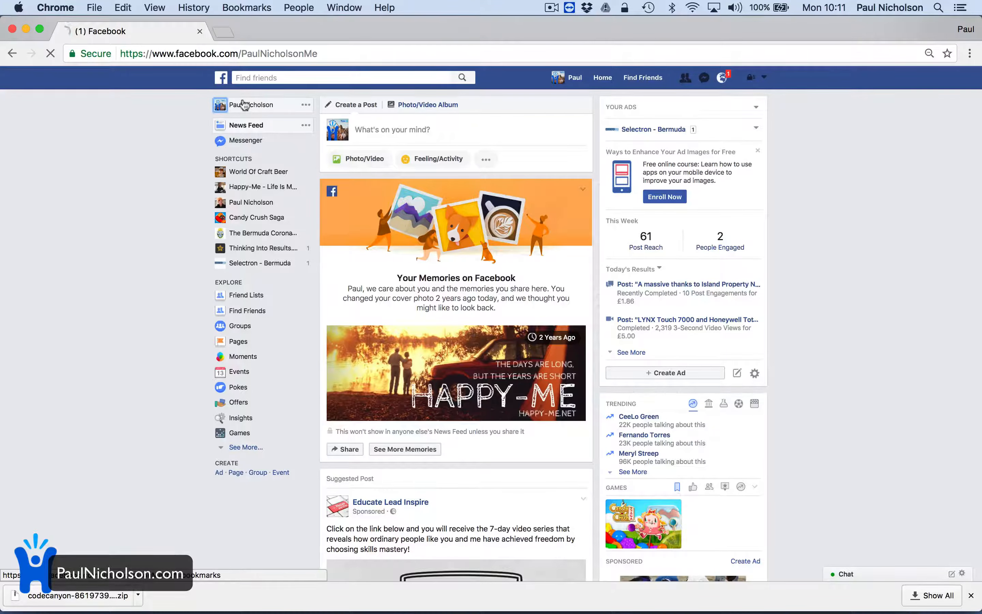
{"action": "scroll", "coordinate": [213, 234], "scroll_direction": "down", "scroll_amount": 5}
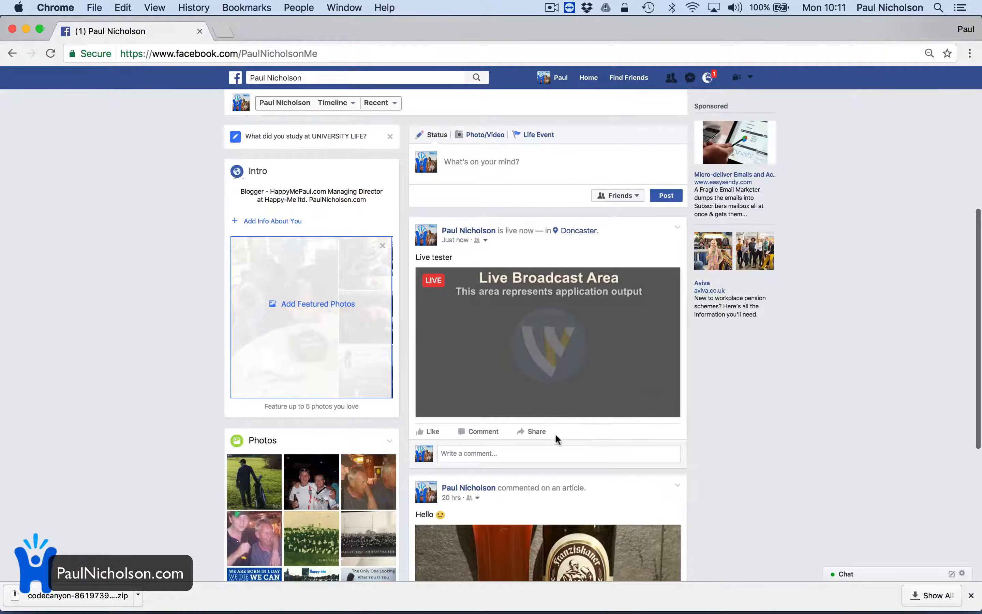
{"action": "left_click", "coordinate": [680, 597]}
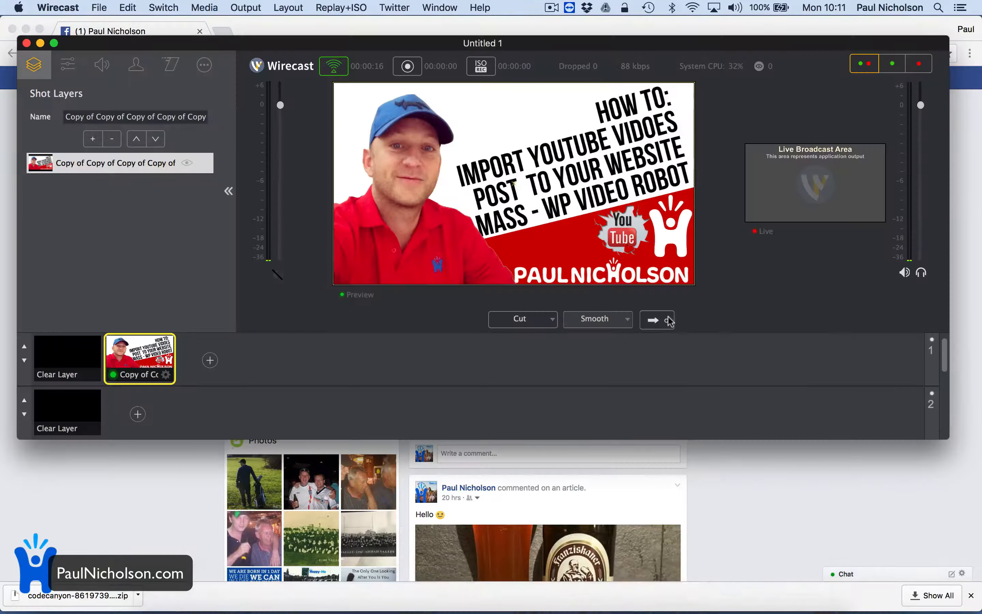
Send the previewed image shot to the live output, check it in the live Facebook post in Chrome, and return to Wirecast.
{"action": "left_click", "coordinate": [661, 321]}
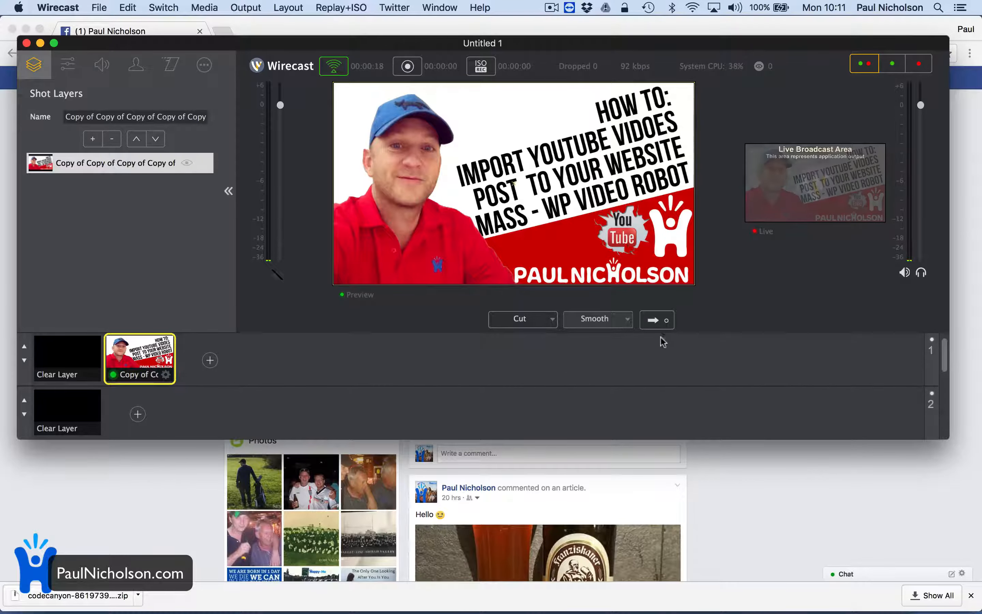
{"action": "left_click", "coordinate": [786, 482]}
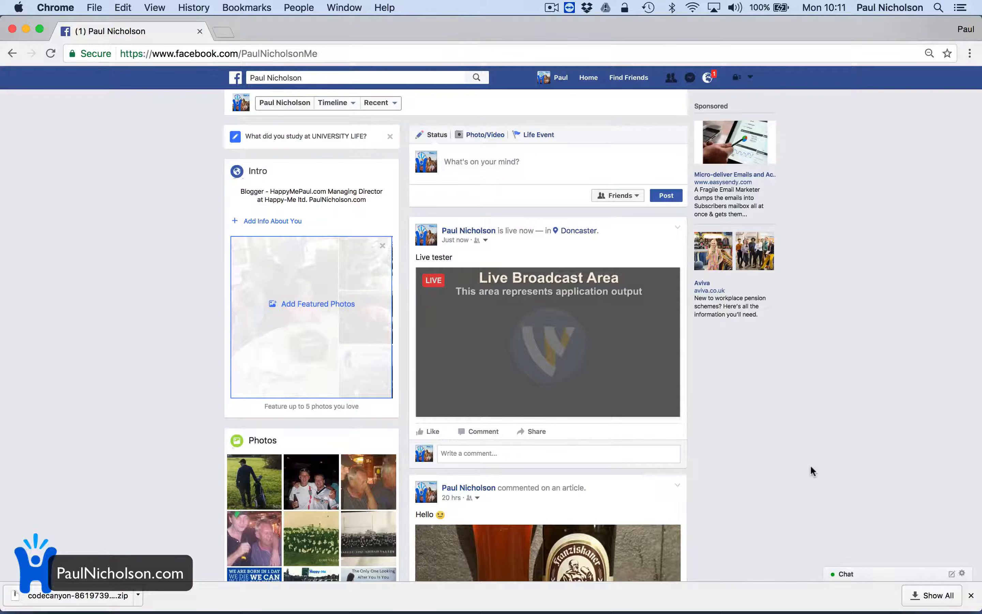
{"action": "left_click", "coordinate": [624, 409]}
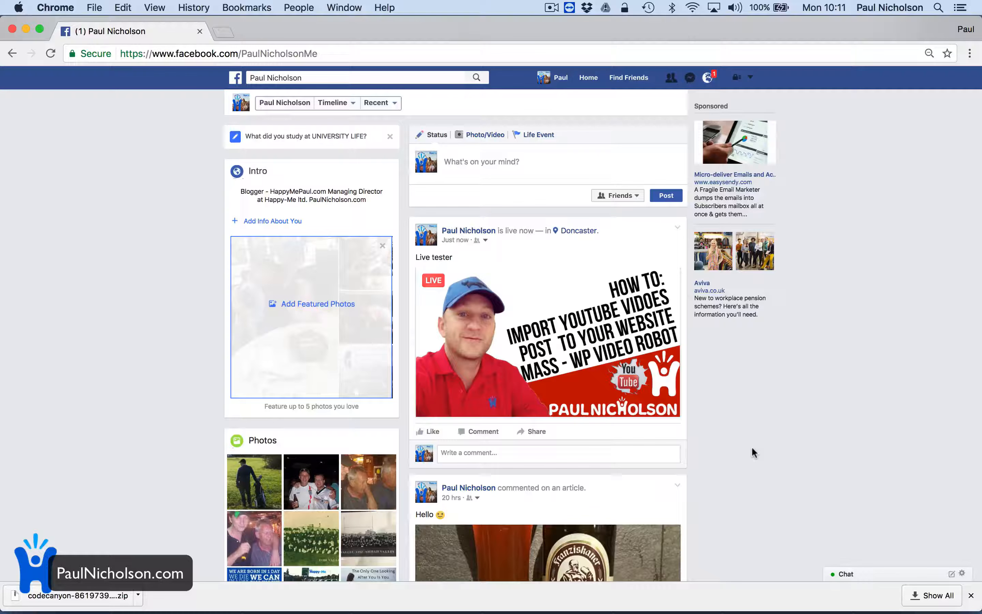
{"action": "mouse_move", "coordinate": [686, 607]}
{"action": "mouse_move", "coordinate": [751, 603]}
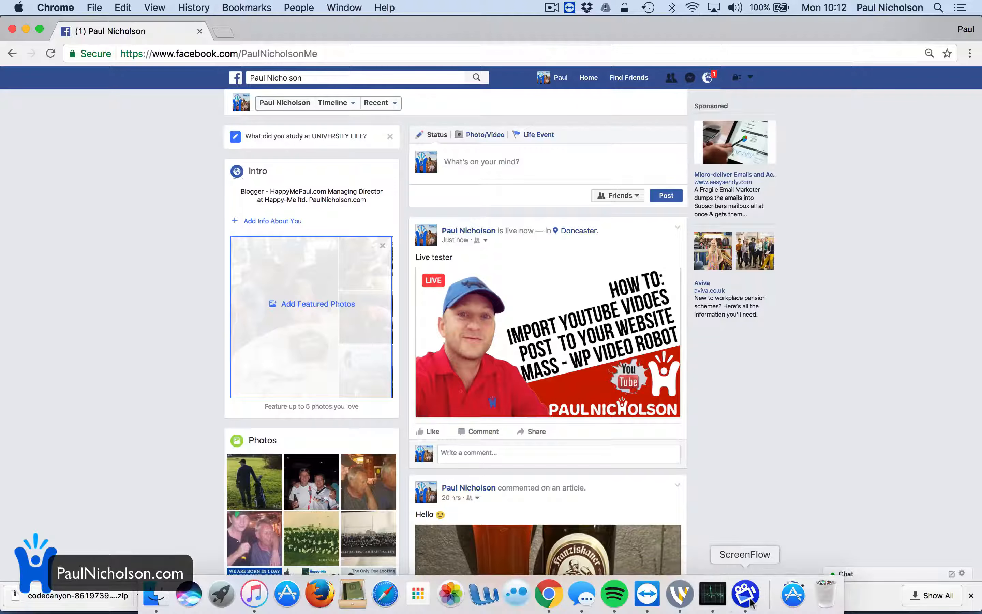
{"action": "left_click", "coordinate": [680, 595]}
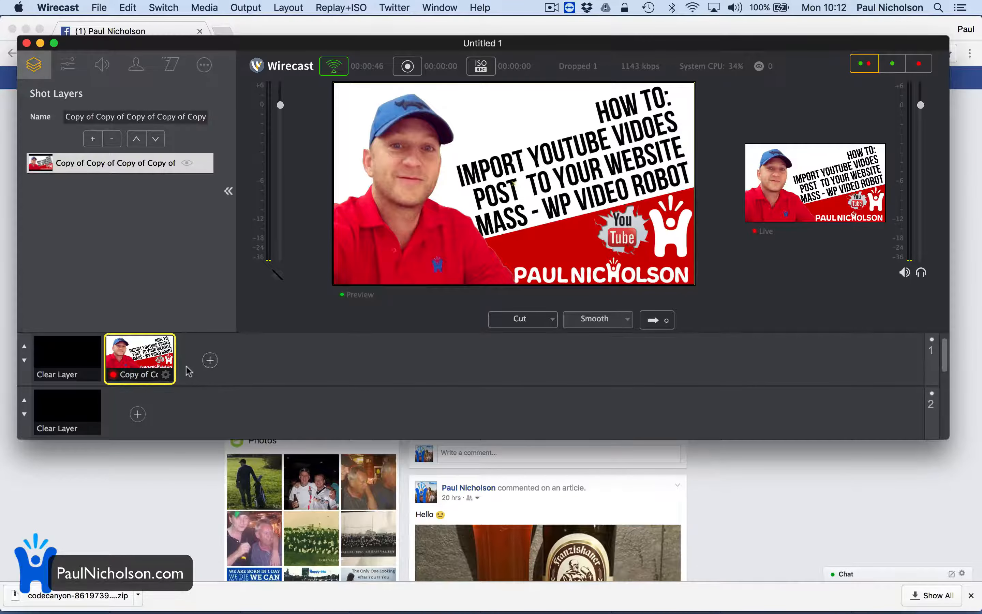
Add WOCB Facebook Comments.mp4 from the WOCB folder in Videos as a media file shot on layer 2.
{"action": "left_click", "coordinate": [137, 413]}
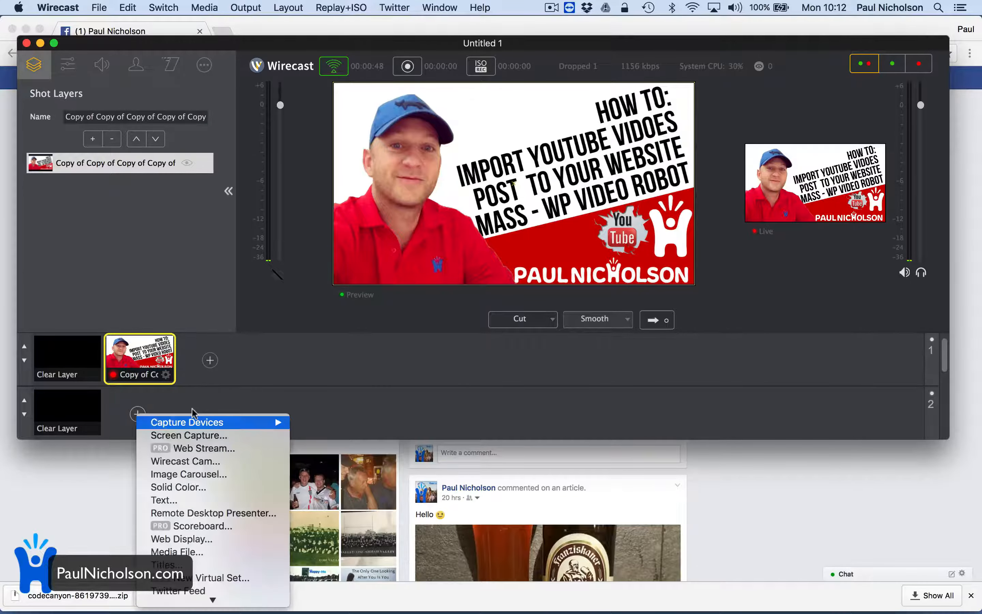
{"action": "left_click", "coordinate": [236, 559]}
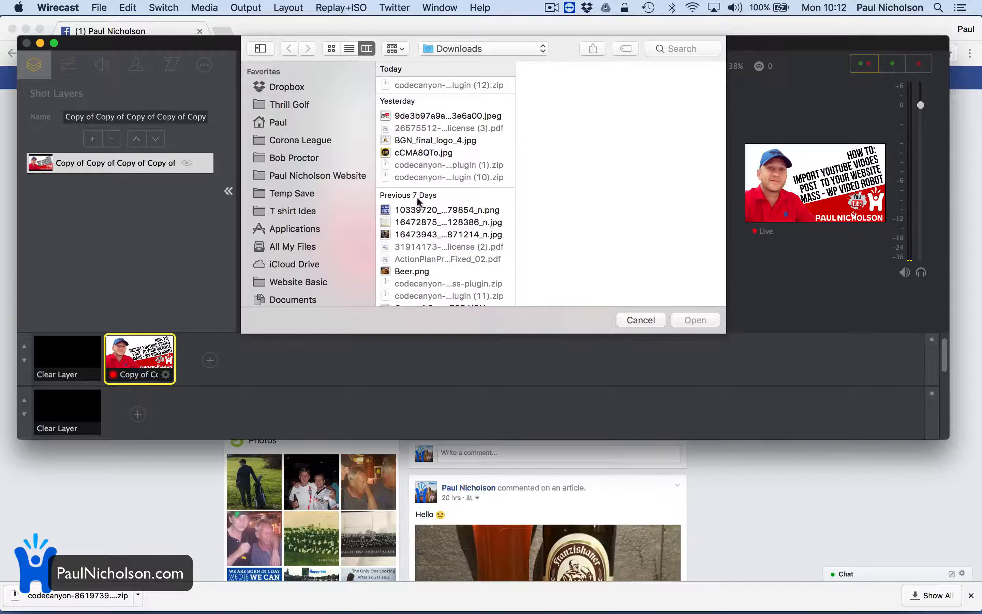
{"action": "scroll", "coordinate": [313, 230], "scroll_direction": "down", "scroll_amount": 8}
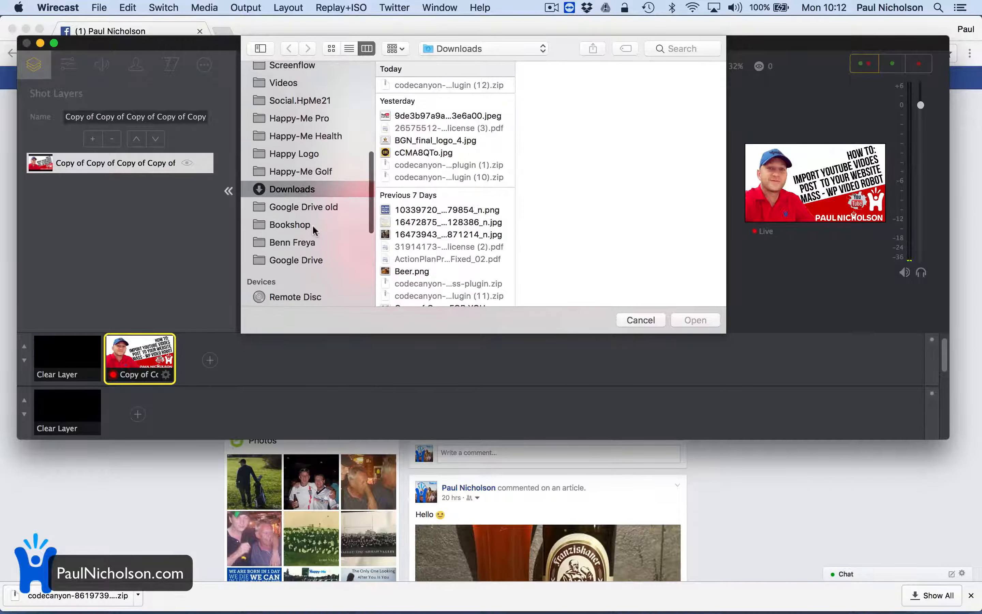
{"action": "left_click", "coordinate": [312, 170]}
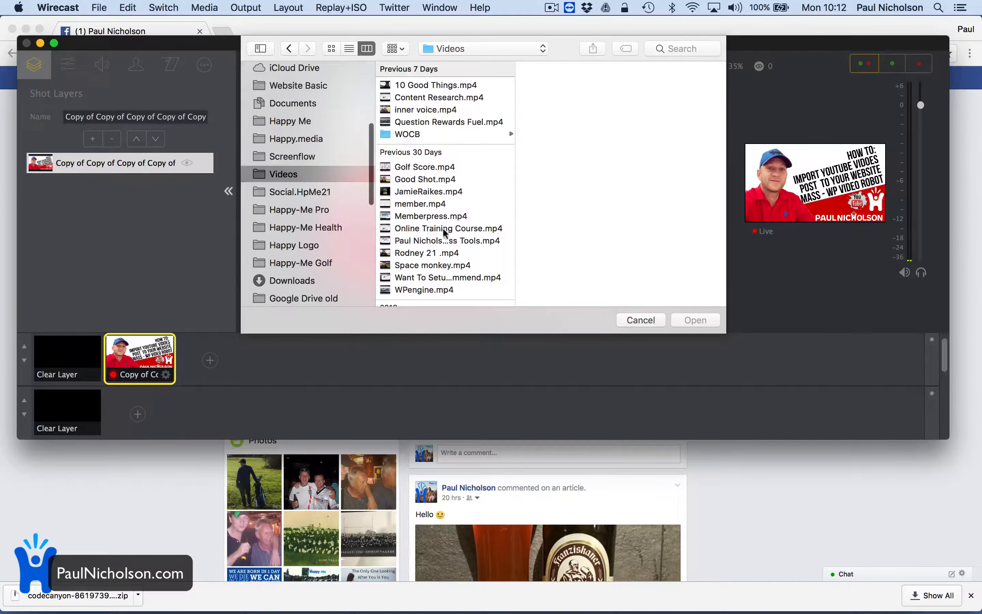
{"action": "left_click", "coordinate": [452, 134]}
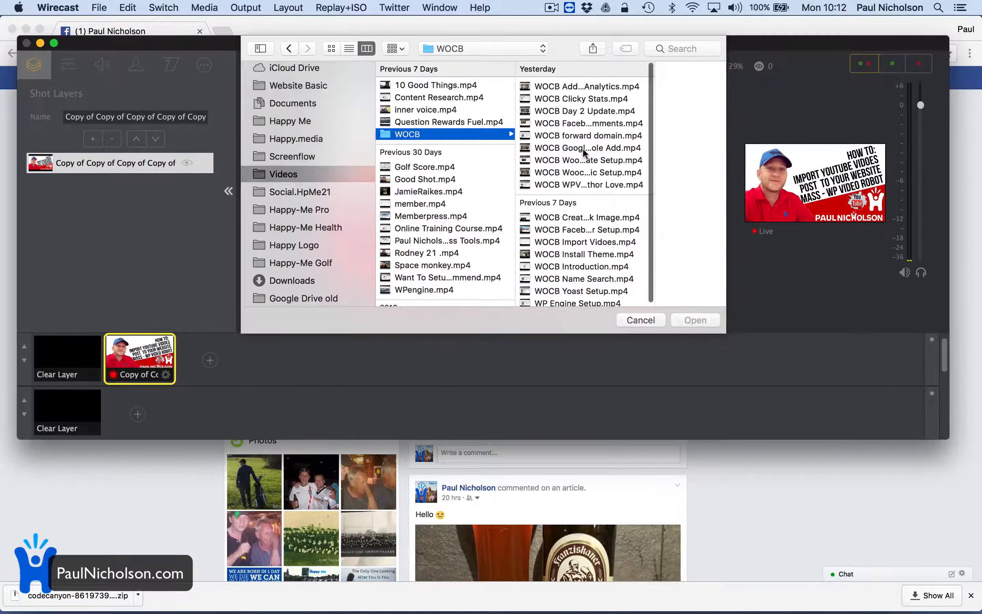
{"action": "left_click", "coordinate": [577, 120]}
{"action": "left_click", "coordinate": [712, 318]}
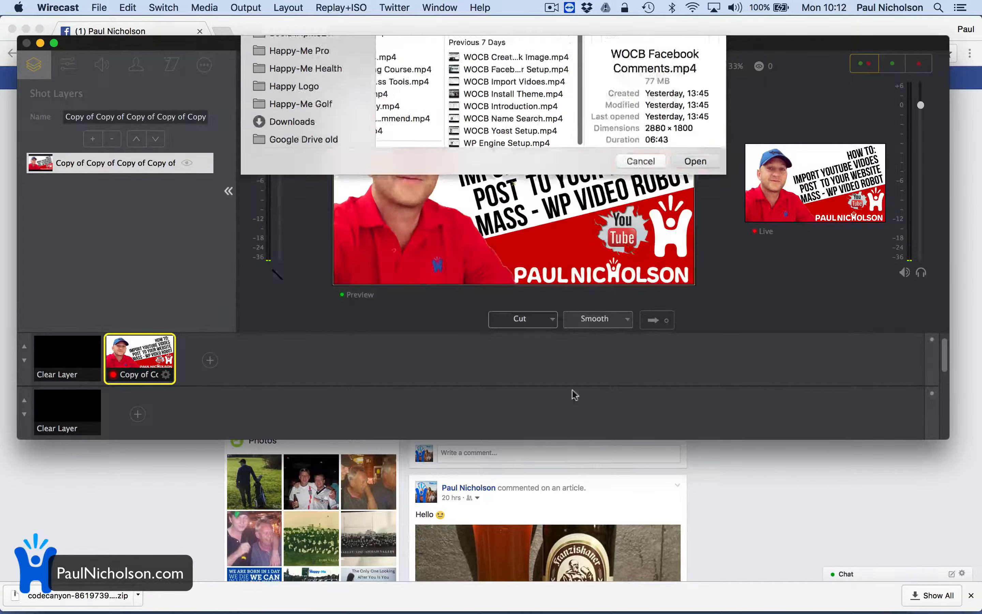
Enlarge the shot thumbnails of layer 2 by two sizes.
{"action": "left_click", "coordinate": [23, 399]}
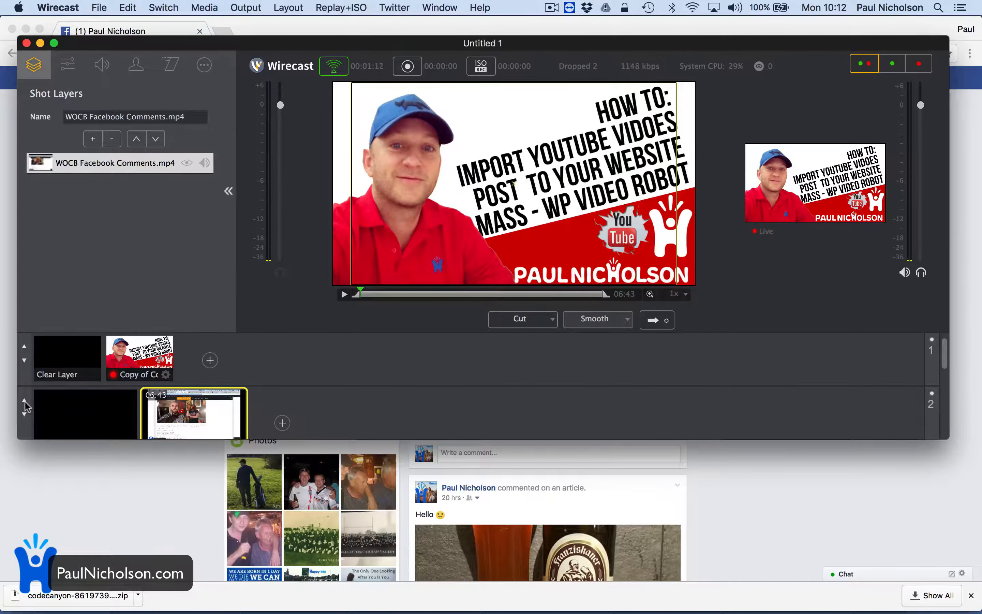
{"action": "left_click", "coordinate": [24, 401]}
{"action": "scroll", "coordinate": [125, 410], "scroll_direction": "down", "scroll_amount": 4}
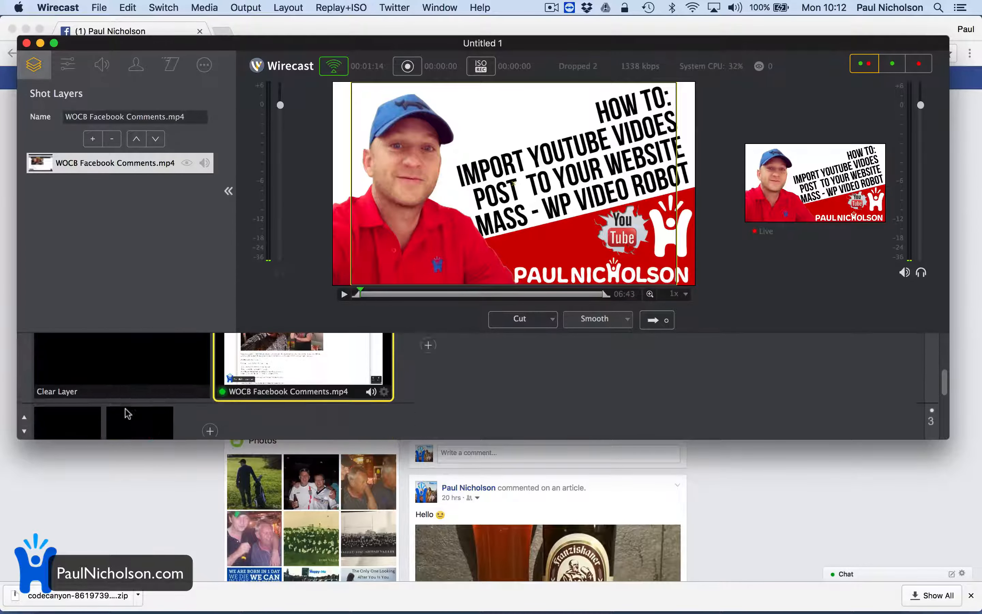
{"action": "scroll", "coordinate": [125, 409], "scroll_direction": "up", "scroll_amount": 3}
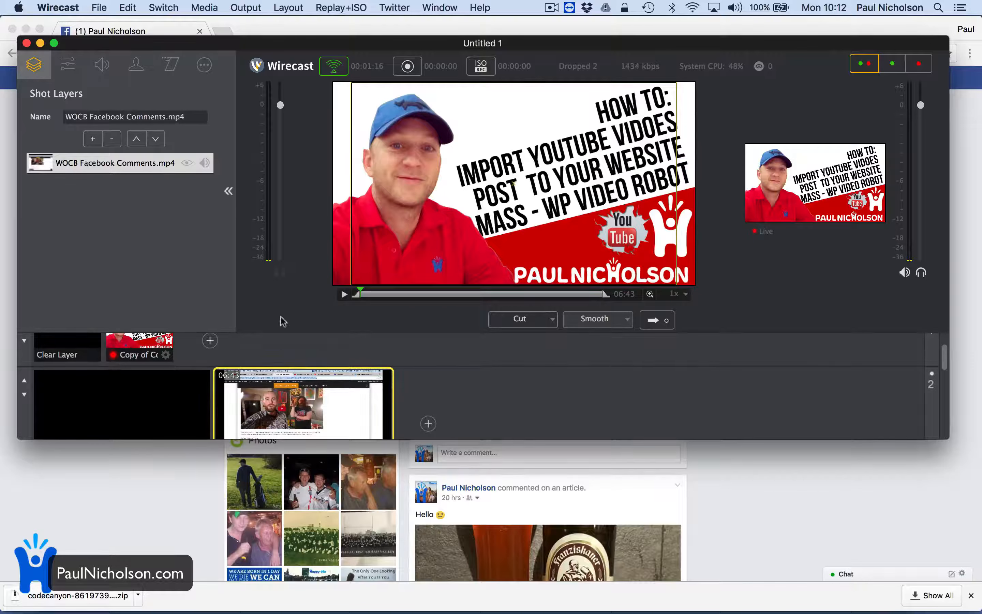
{"action": "scroll", "coordinate": [277, 379], "scroll_direction": "up", "scroll_amount": 2}
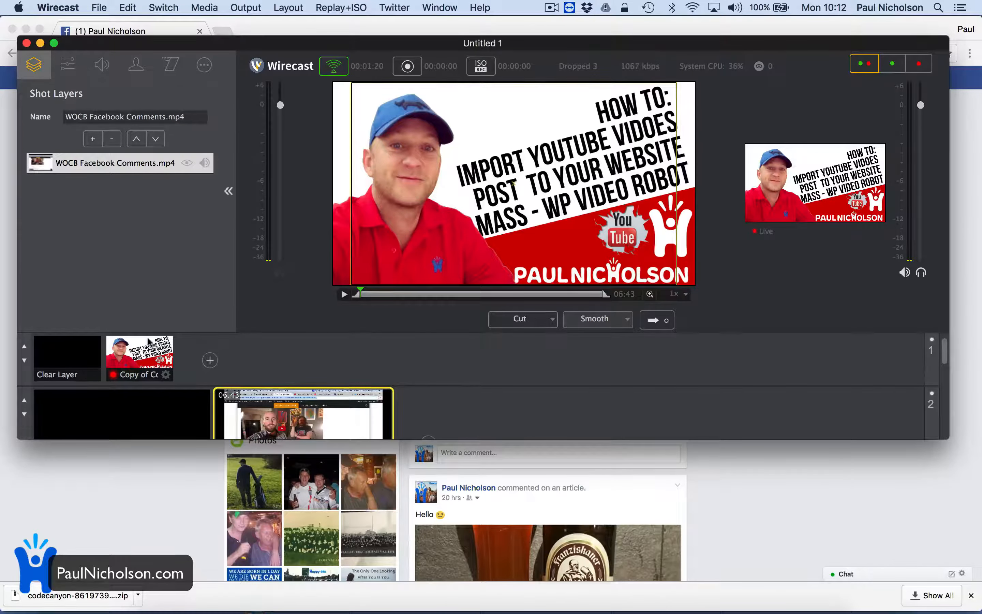
Remove the video source from the layer 2 shot and the image source from the layer 1 shot.
{"action": "left_click", "coordinate": [188, 164]}
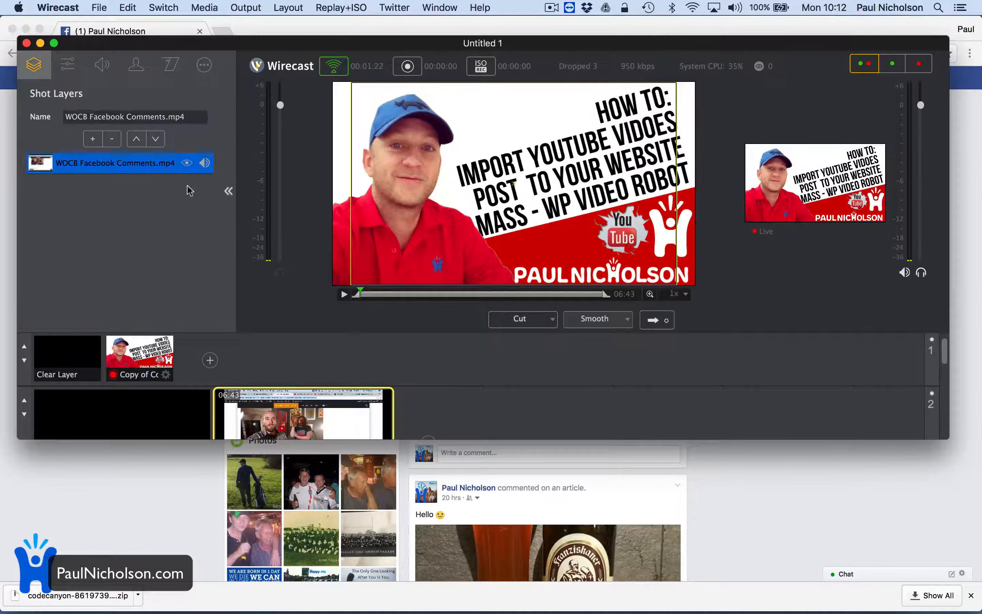
{"action": "left_click", "coordinate": [112, 139]}
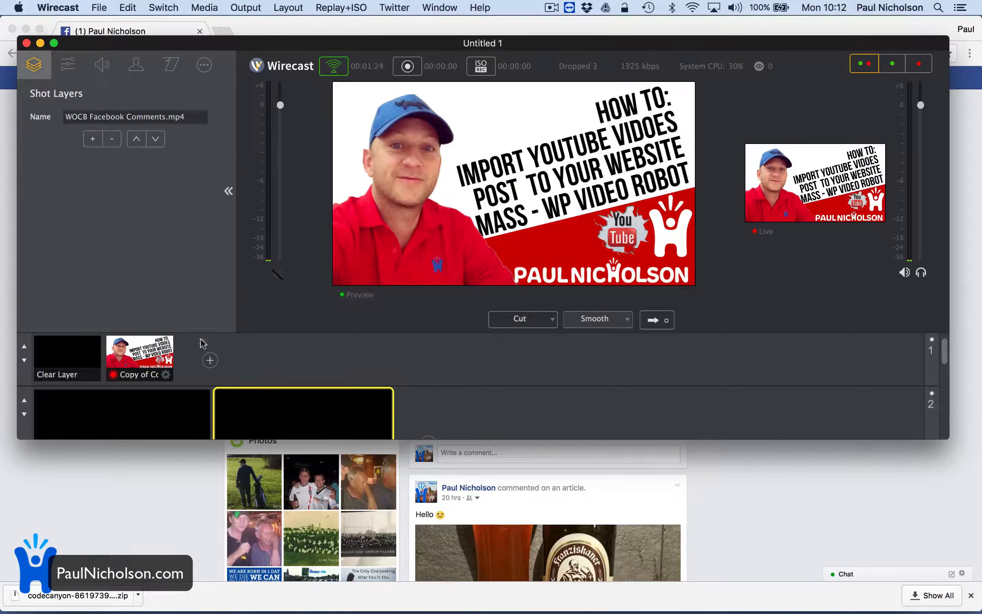
{"action": "left_click", "coordinate": [153, 370]}
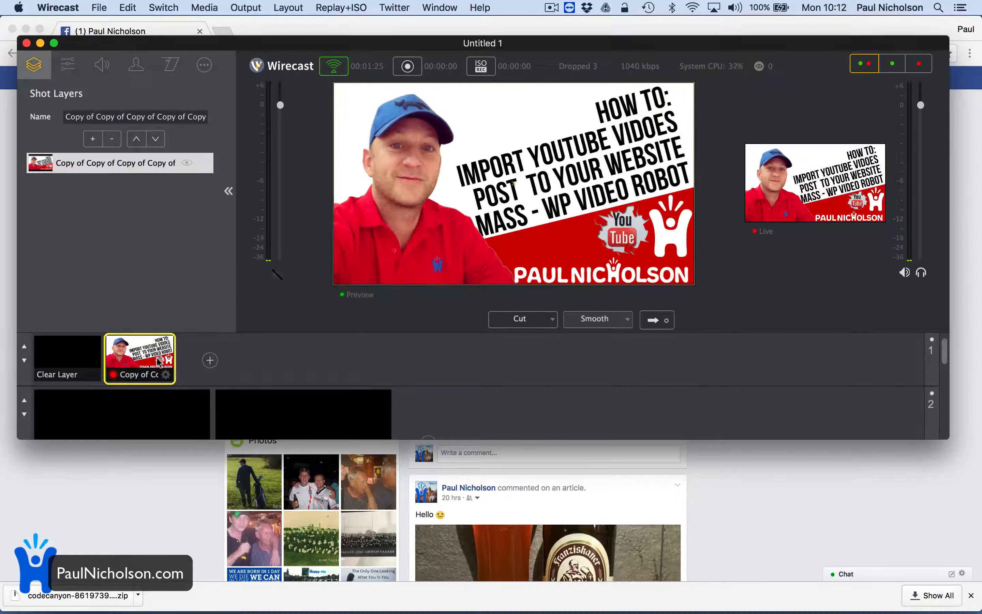
{"action": "left_click", "coordinate": [112, 140]}
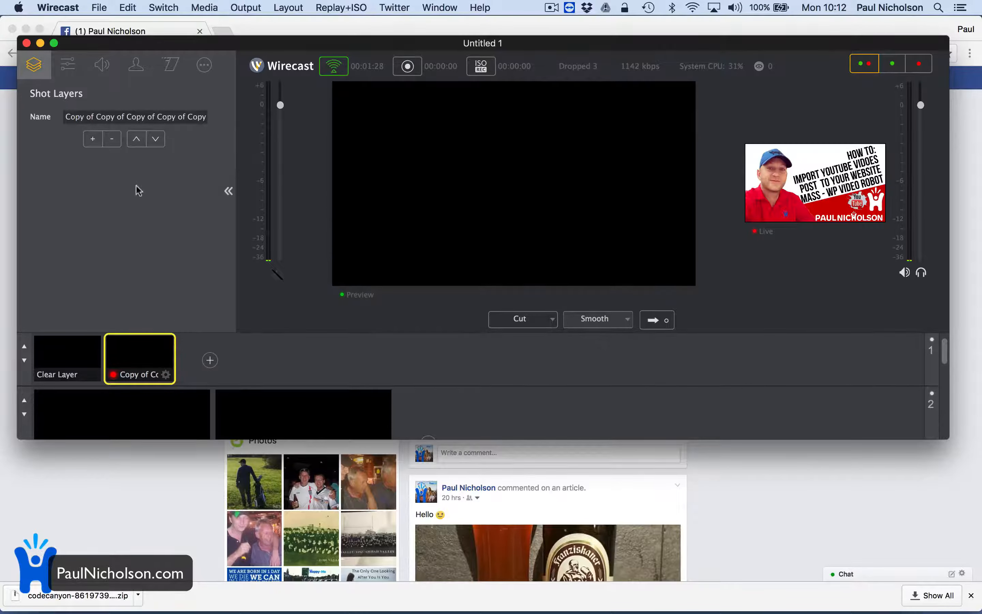
Add WOCB Facebook Comments.mp4 as a media file to the emptied layer 1 shot and send it to the live output.
{"action": "left_click", "coordinate": [91, 140]}
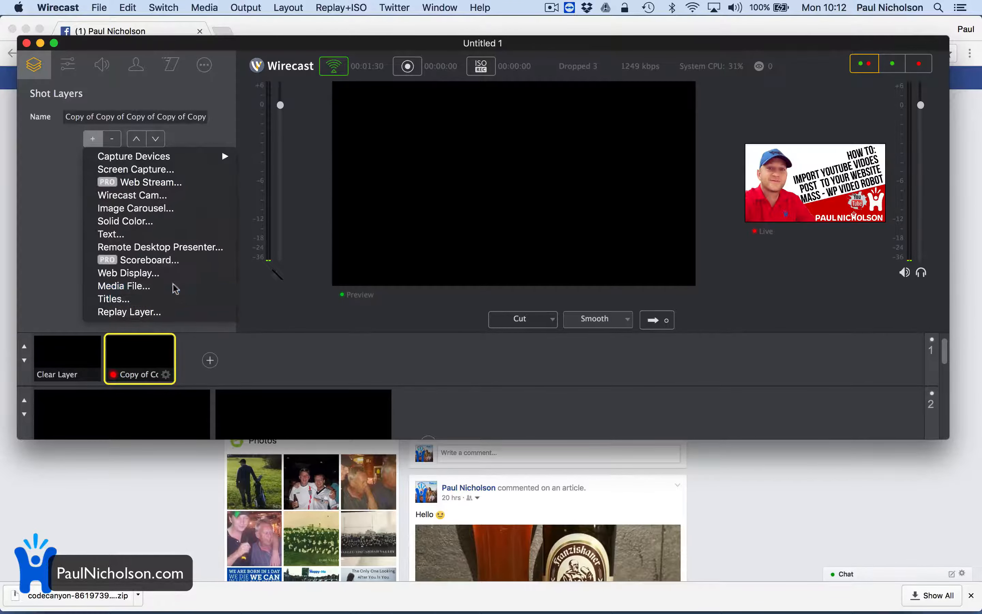
{"action": "left_click", "coordinate": [203, 286]}
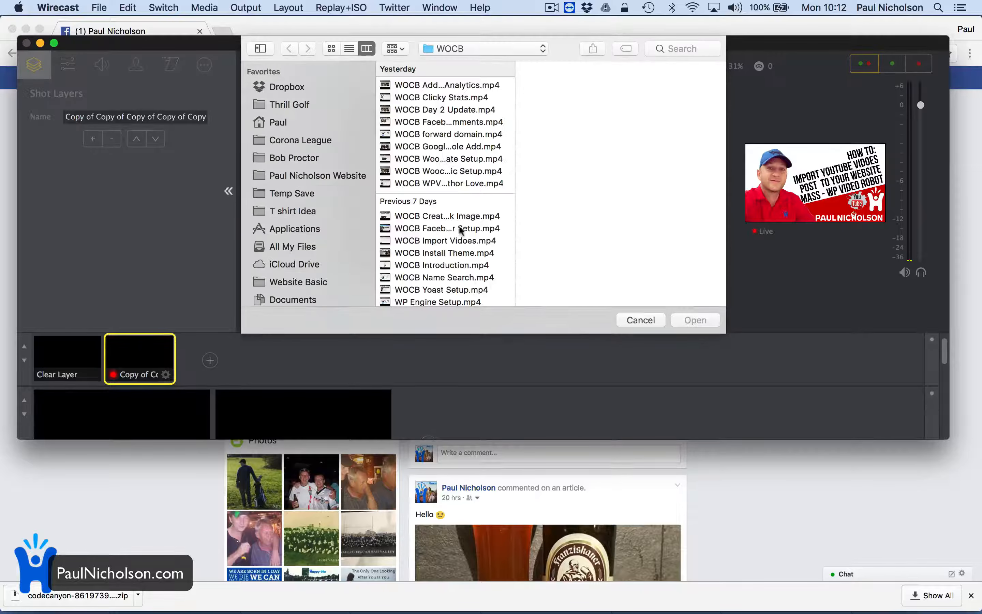
{"action": "left_click", "coordinate": [452, 122]}
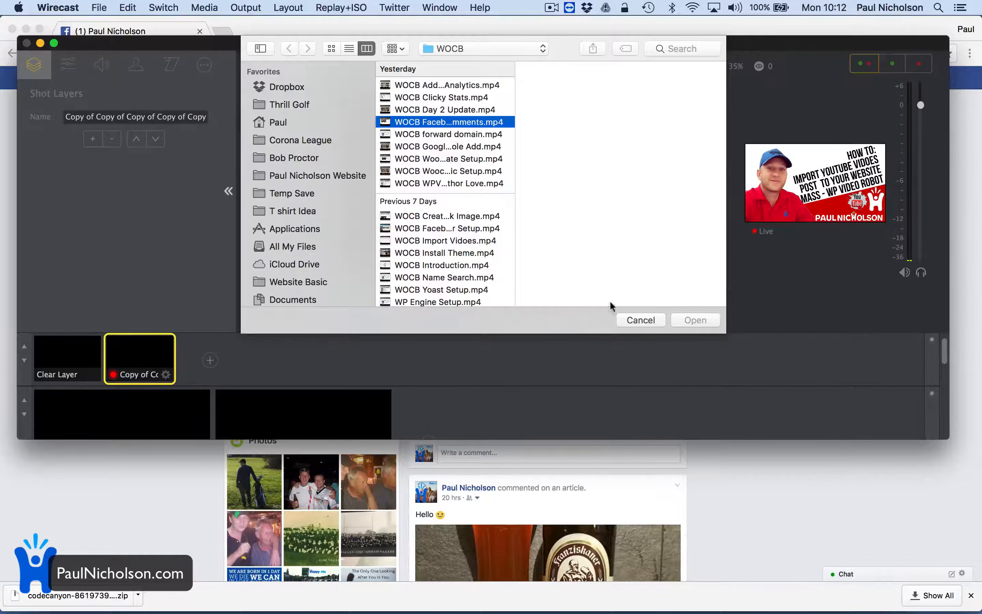
{"action": "key", "text": "Return"}
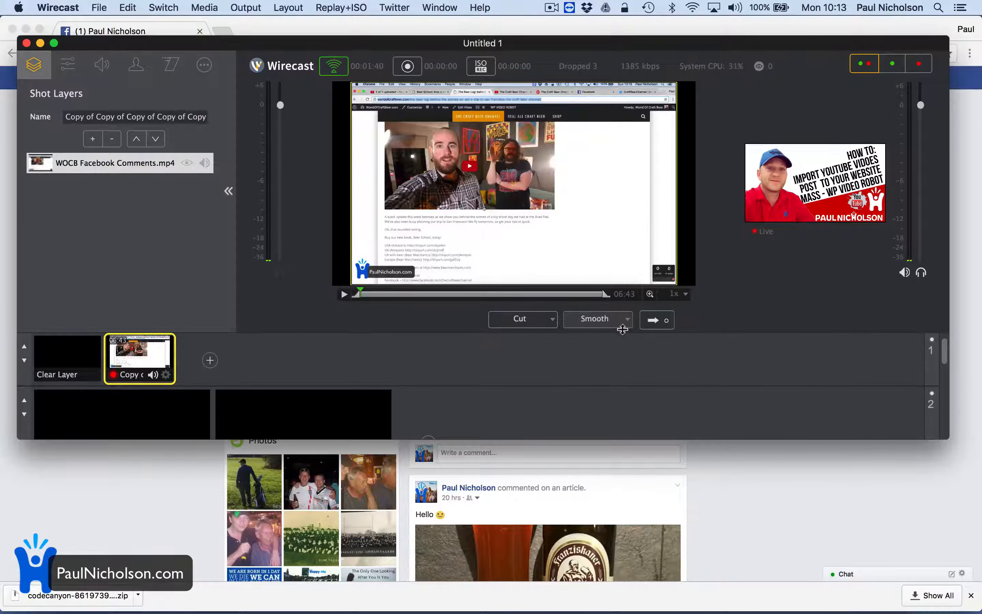
{"action": "left_click", "coordinate": [656, 322]}
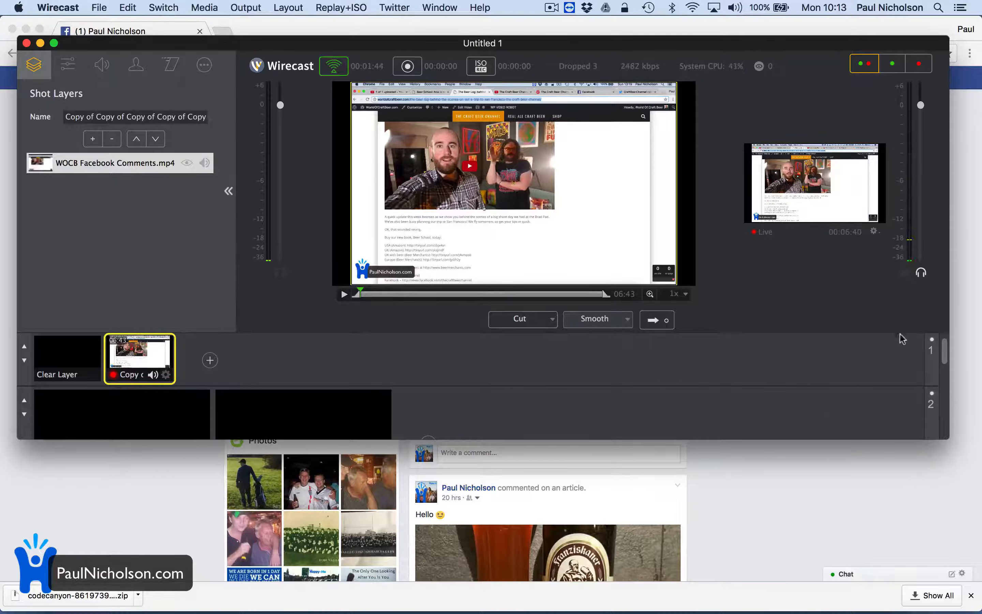
Switch to Facebook in Chrome, check the video in the live post, and return to Wirecast.
{"action": "left_click", "coordinate": [824, 541]}
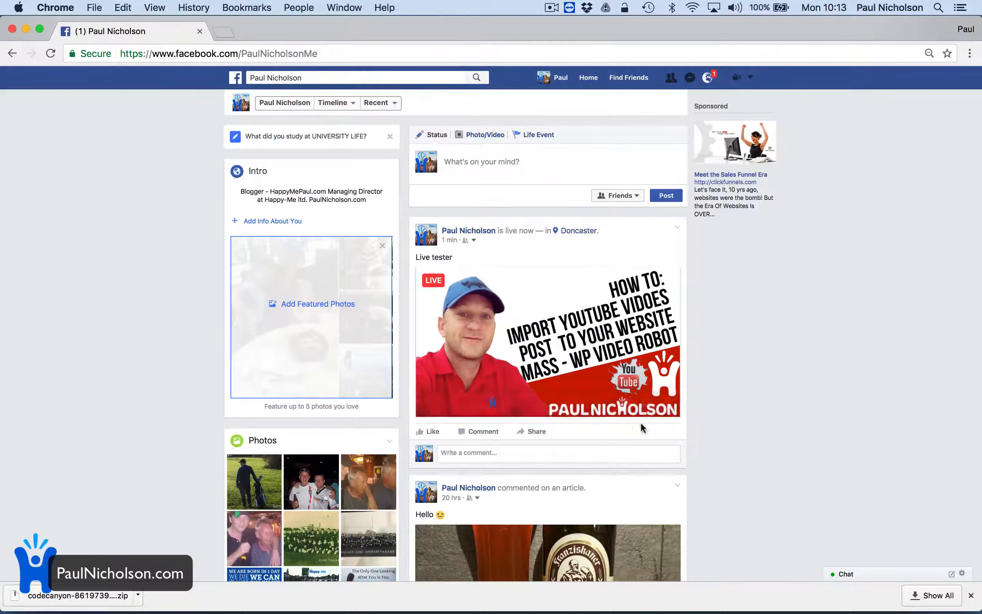
{"action": "mouse_move", "coordinate": [620, 403]}
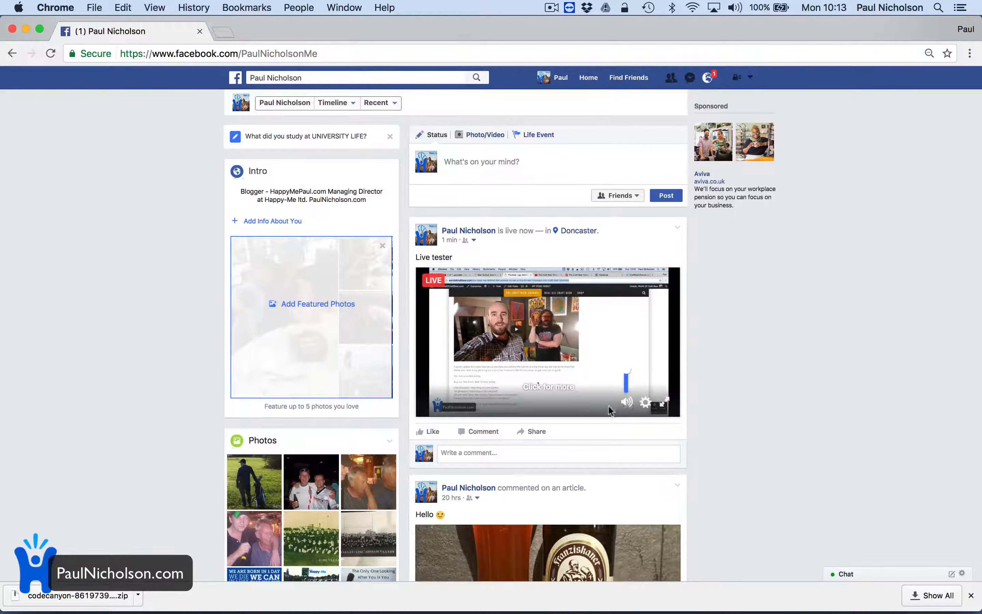
{"action": "mouse_move", "coordinate": [613, 611]}
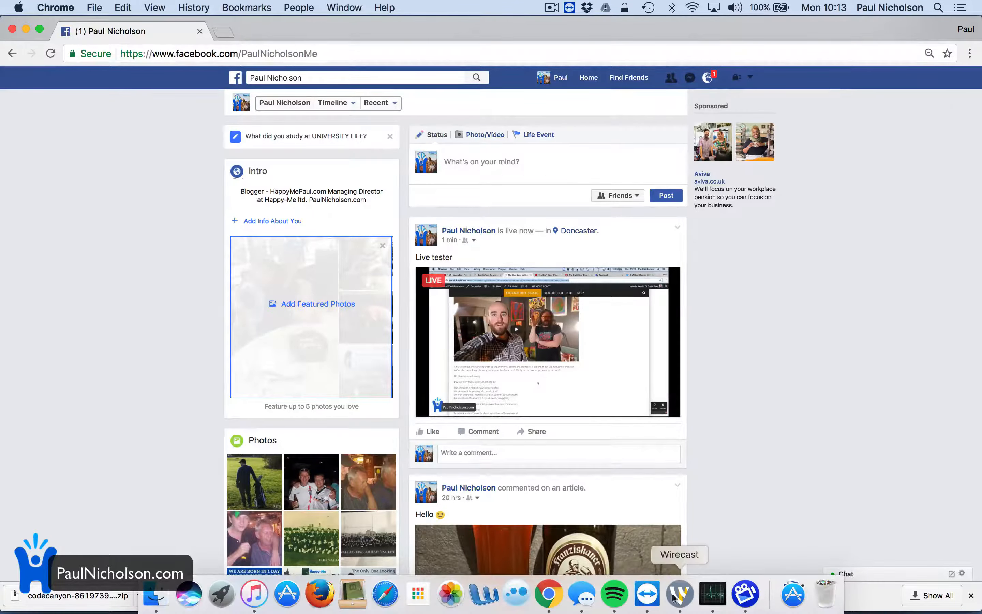
{"action": "left_click", "coordinate": [681, 596]}
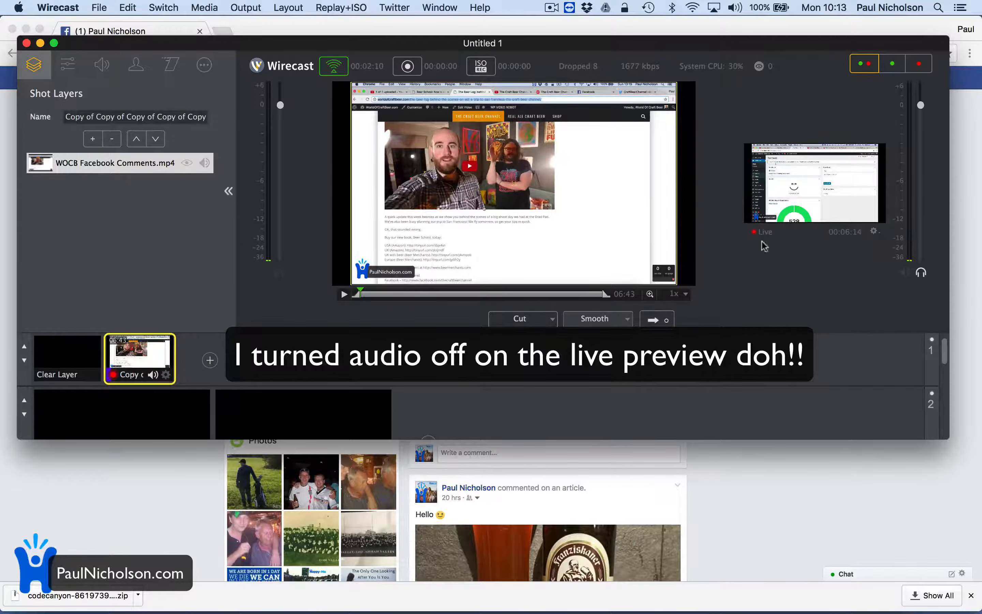
Switch to Facebook in Chrome, view the live video enlarged, close the viewer, and check the live post's sound.
{"action": "left_click", "coordinate": [760, 535]}
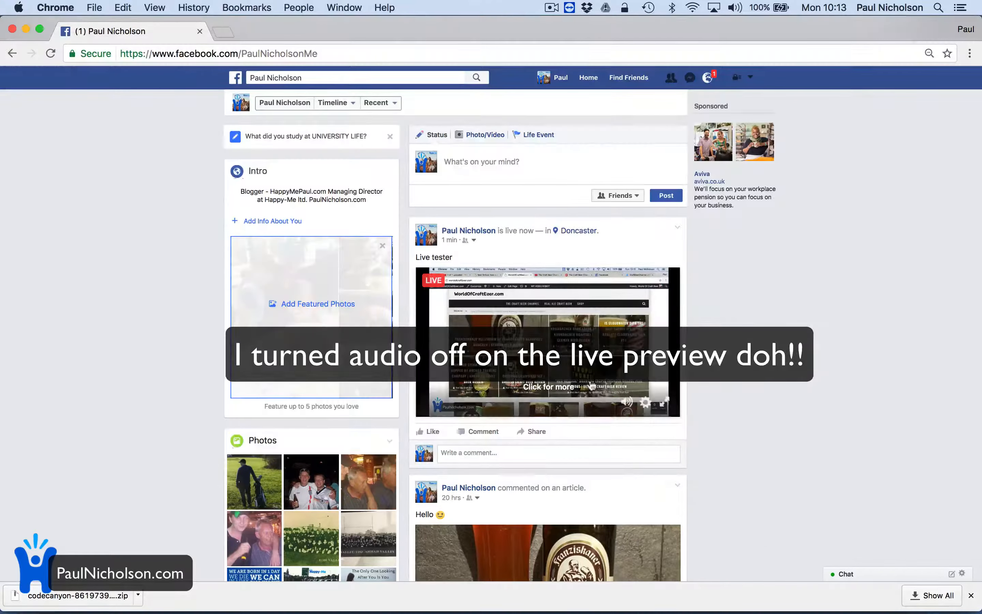
{"action": "left_click", "coordinate": [626, 404]}
{"action": "left_click", "coordinate": [439, 280]}
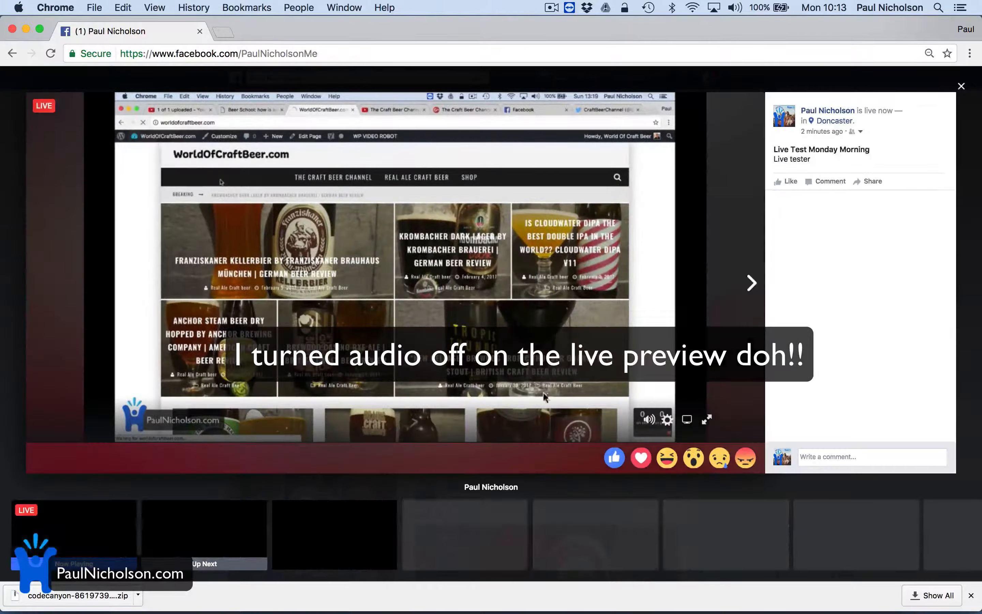
{"action": "left_click", "coordinate": [961, 87]}
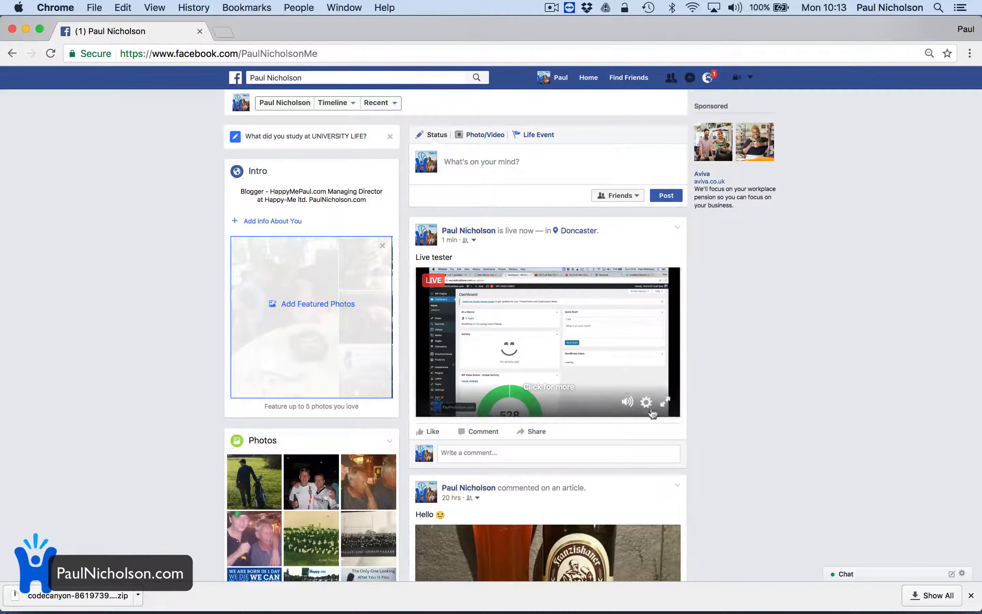
{"action": "mouse_move", "coordinate": [628, 405]}
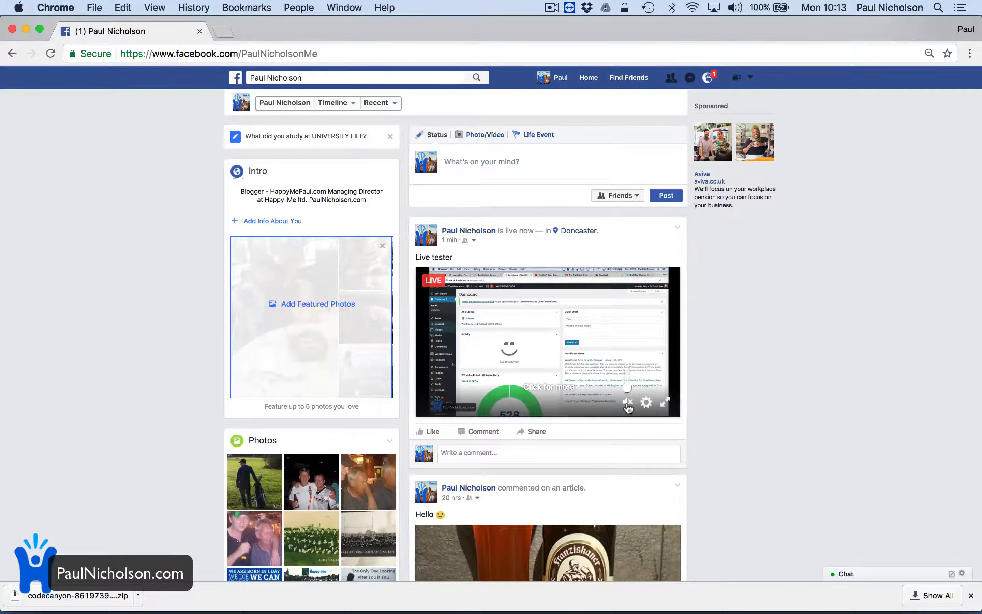
{"action": "key", "text": "XF86AudioRaiseVolume"}
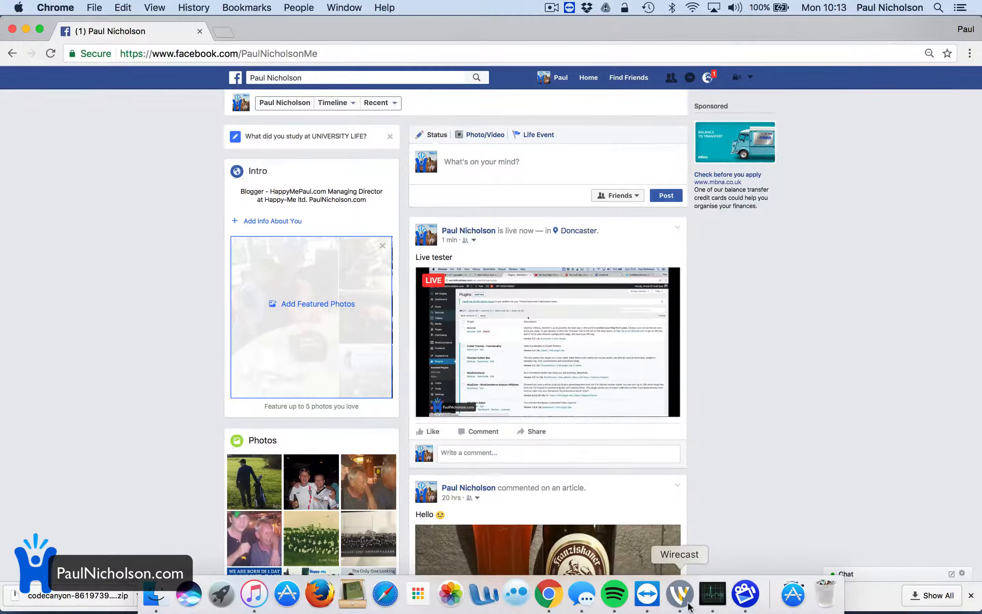
Return to Wirecast and remove WOCB Facebook Comments.mp4 from the layer 1 shot.
{"action": "left_click", "coordinate": [681, 594]}
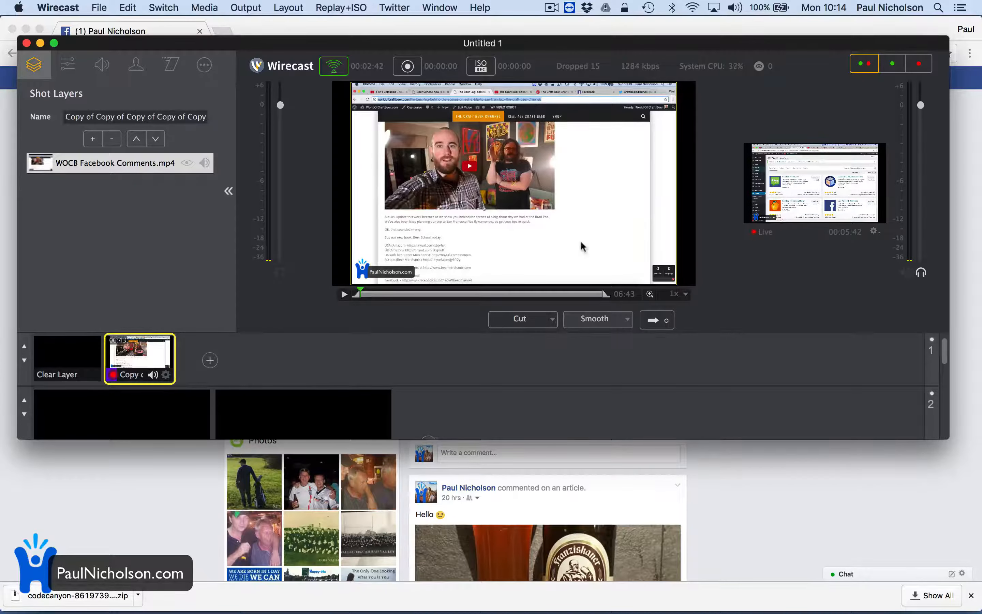
{"action": "left_click", "coordinate": [111, 139]}
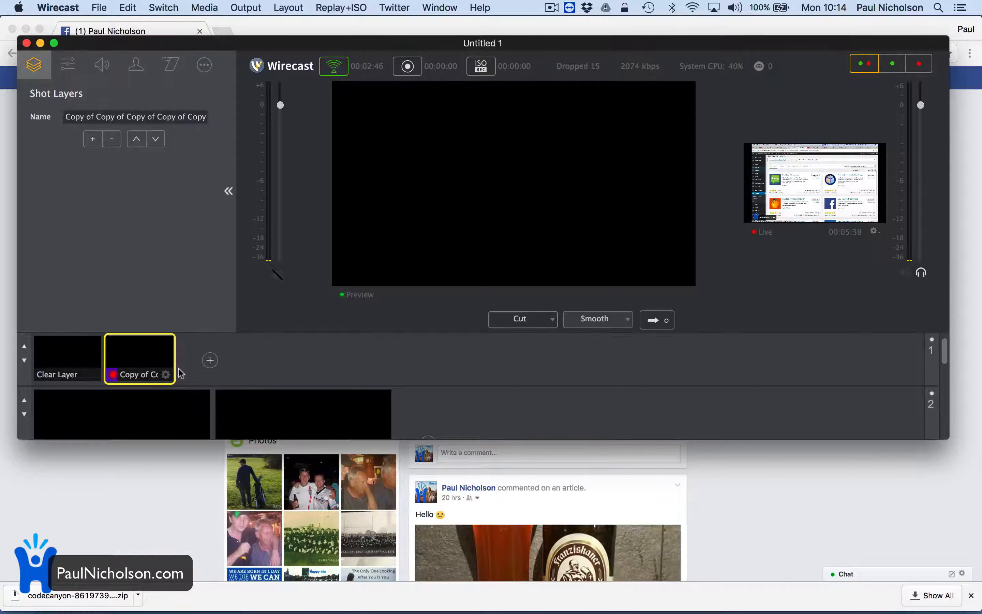
{"action": "left_click", "coordinate": [92, 139]}
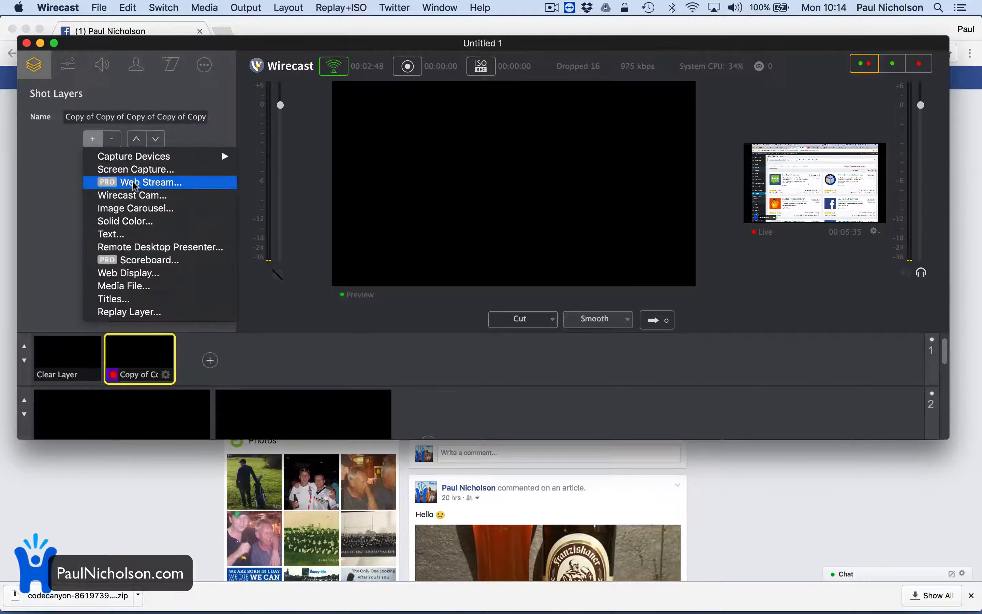
{"action": "left_click", "coordinate": [147, 170]}
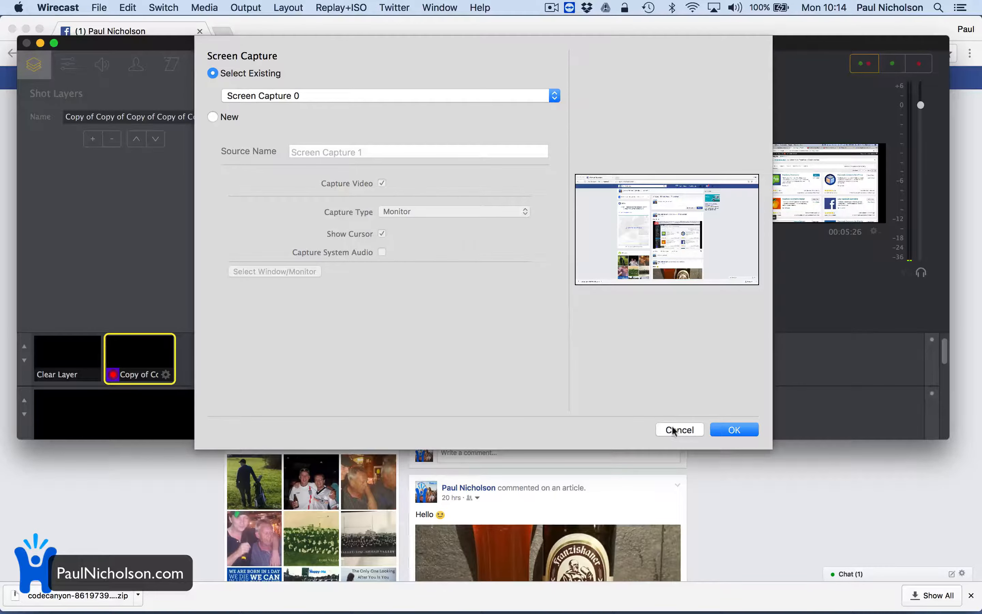
{"action": "left_click", "coordinate": [664, 427]}
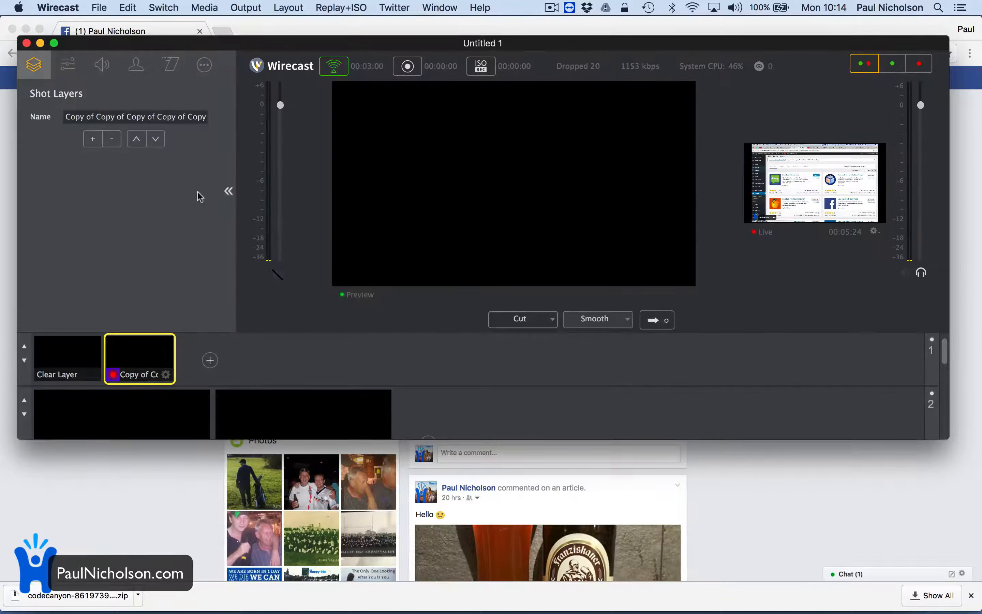
Start a new screen capture source for the layer 1 shot with the capture type set to Window.
{"action": "left_click", "coordinate": [93, 139]}
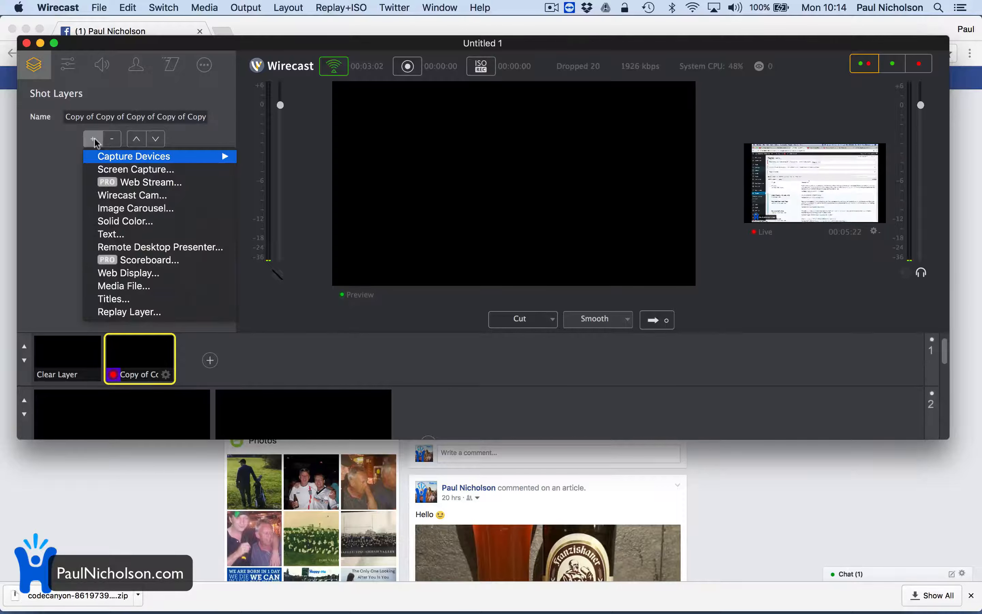
{"action": "mouse_move", "coordinate": [127, 160]}
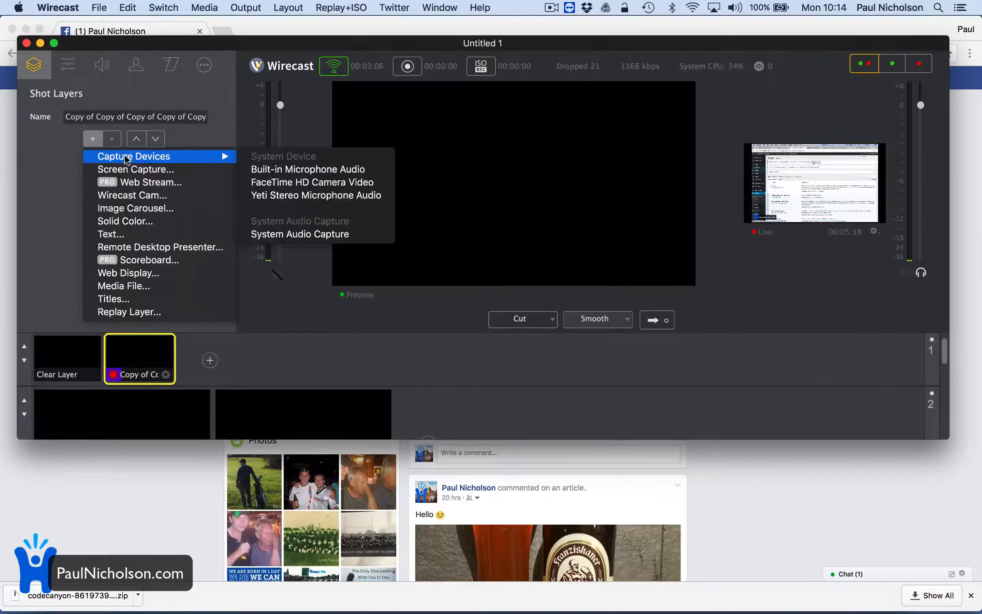
{"action": "left_click", "coordinate": [140, 170]}
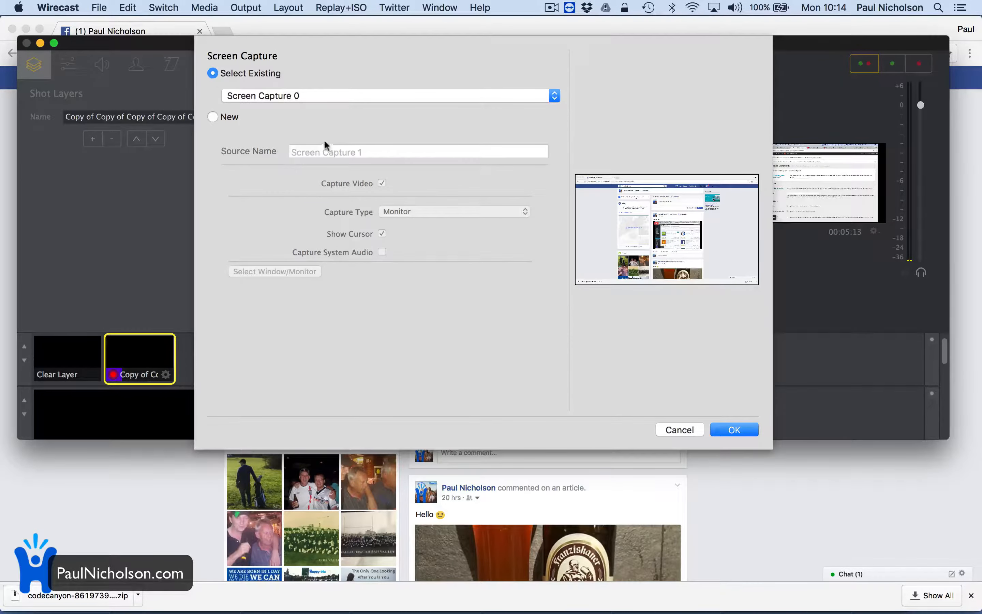
{"action": "left_click", "coordinate": [362, 98]}
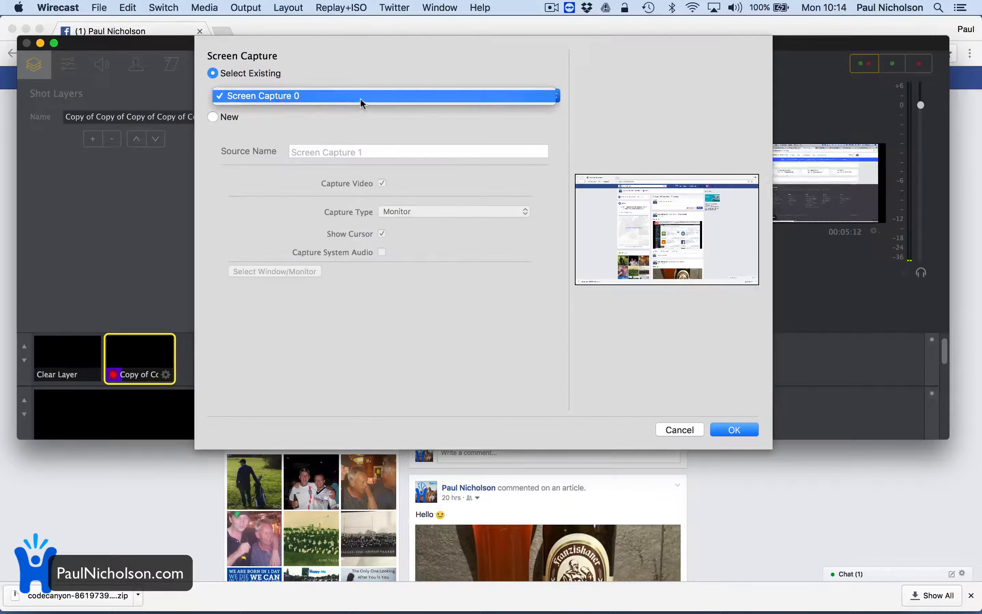
{"action": "left_click", "coordinate": [360, 98]}
{"action": "left_click", "coordinate": [229, 117]}
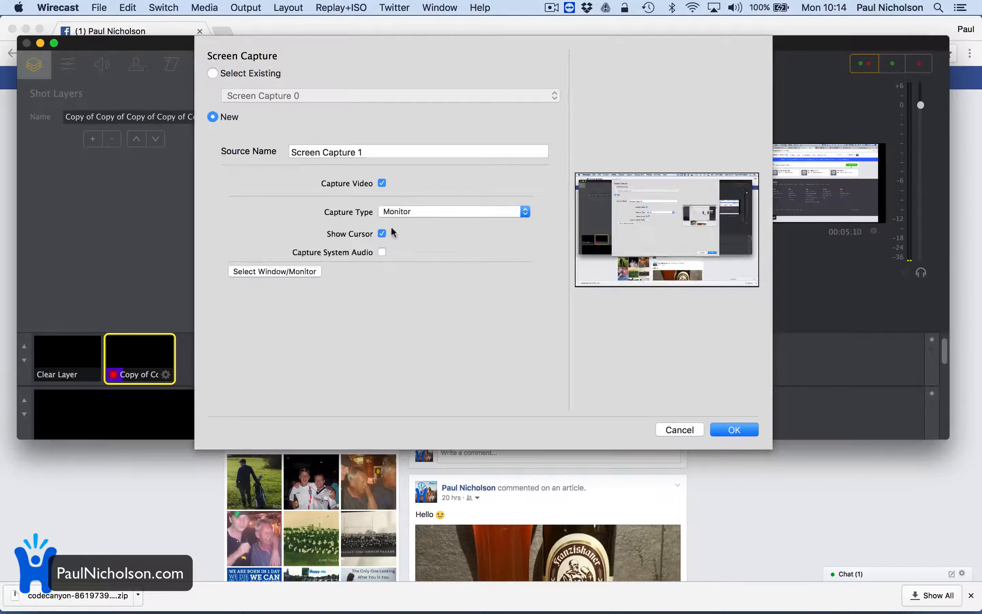
{"action": "left_click", "coordinate": [401, 211]}
{"action": "left_click", "coordinate": [412, 222]}
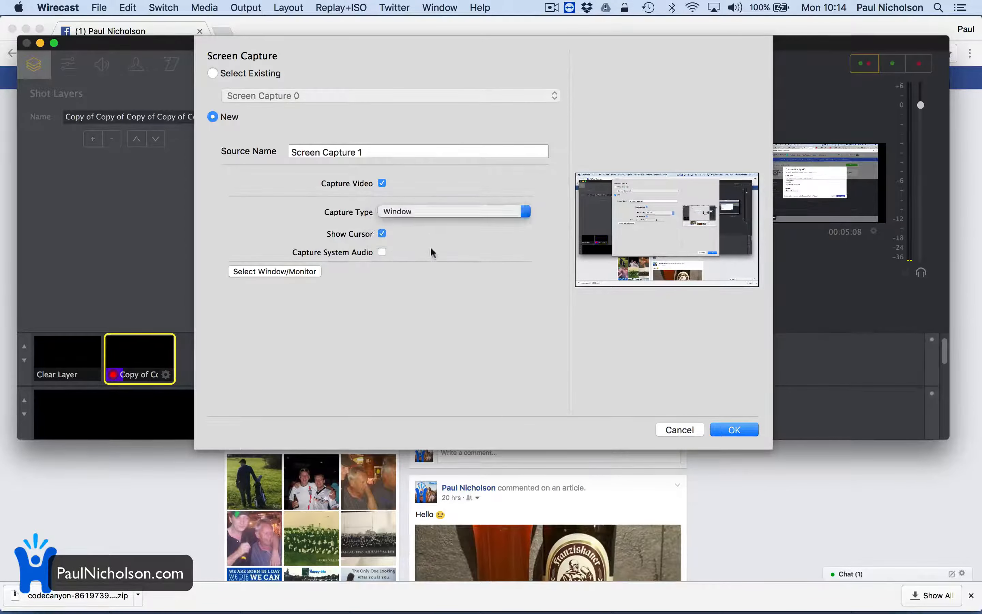
Choose the Google Chrome window with the Facebook profile as the capture source, add it to the shot, and send it to the live output.
{"action": "left_click", "coordinate": [295, 271]}
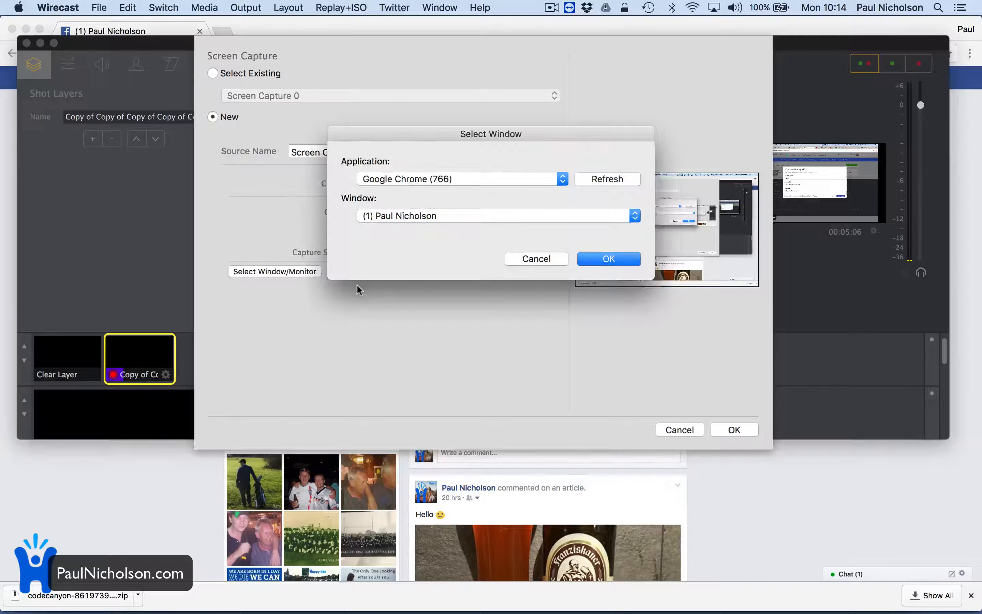
{"action": "left_click", "coordinate": [429, 179]}
{"action": "left_click", "coordinate": [429, 179]}
{"action": "left_click", "coordinate": [603, 260]}
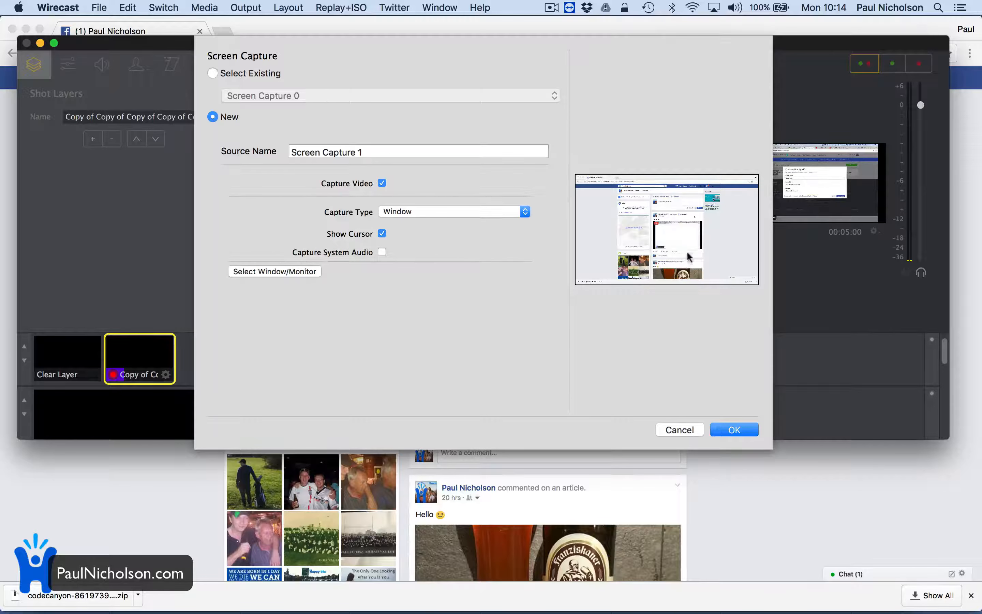
{"action": "left_click", "coordinate": [739, 433]}
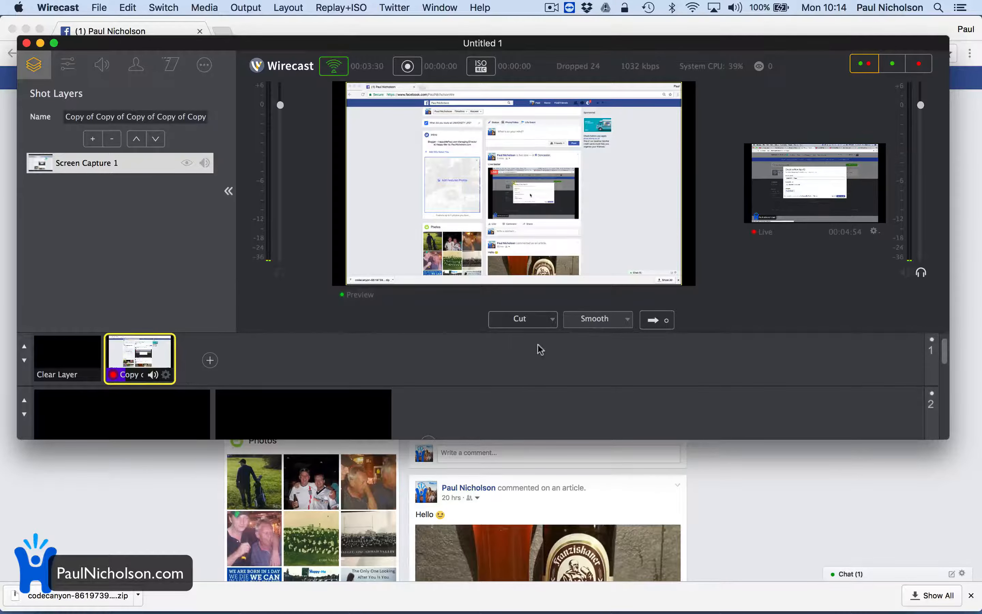
{"action": "left_click", "coordinate": [656, 323]}
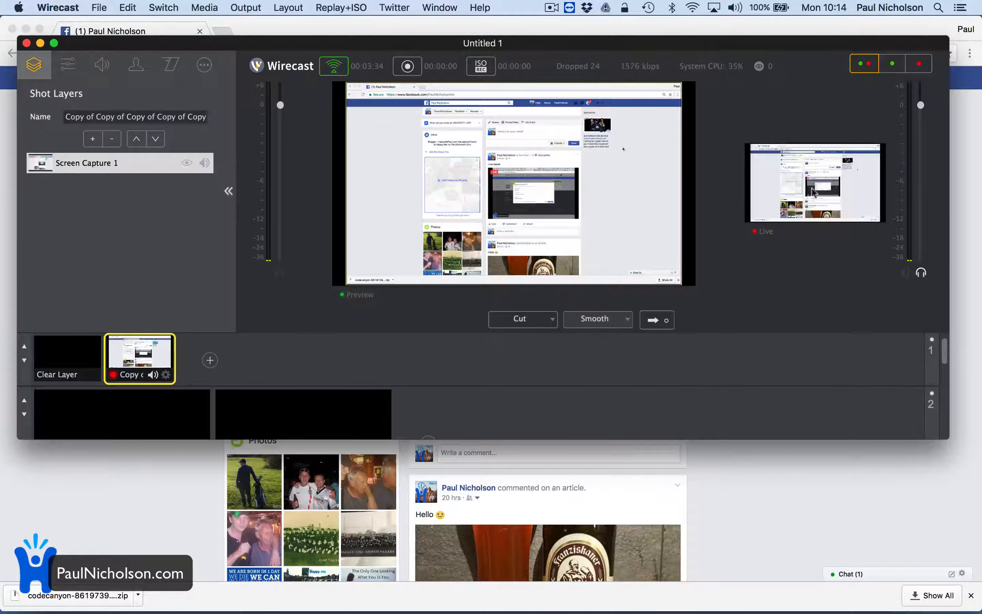
Switch to Facebook in Chrome to check the screen capture in the live post, and return to Wirecast and move its window lower.
{"action": "left_click", "coordinate": [773, 506]}
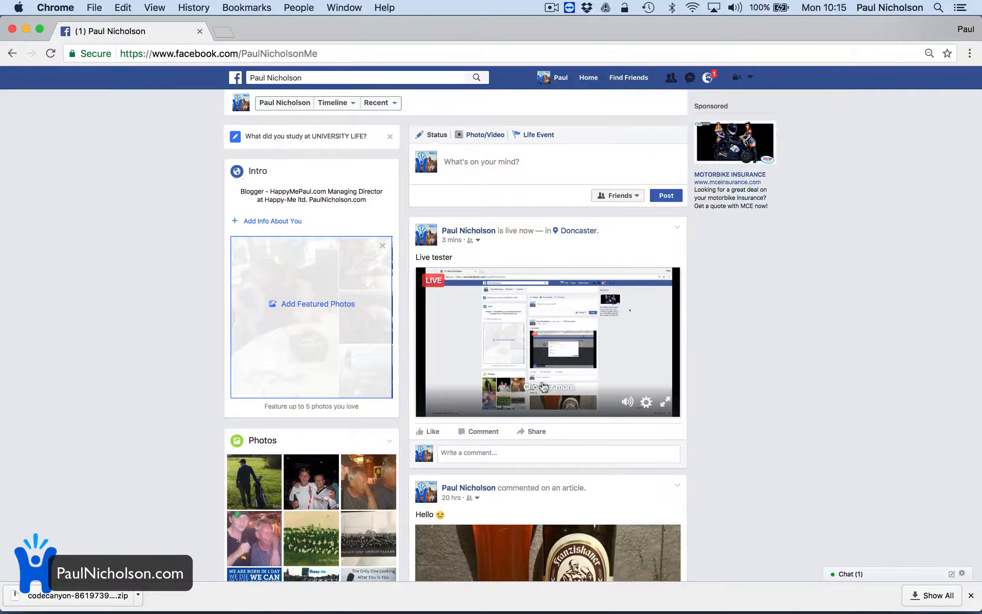
{"action": "mouse_move", "coordinate": [549, 611]}
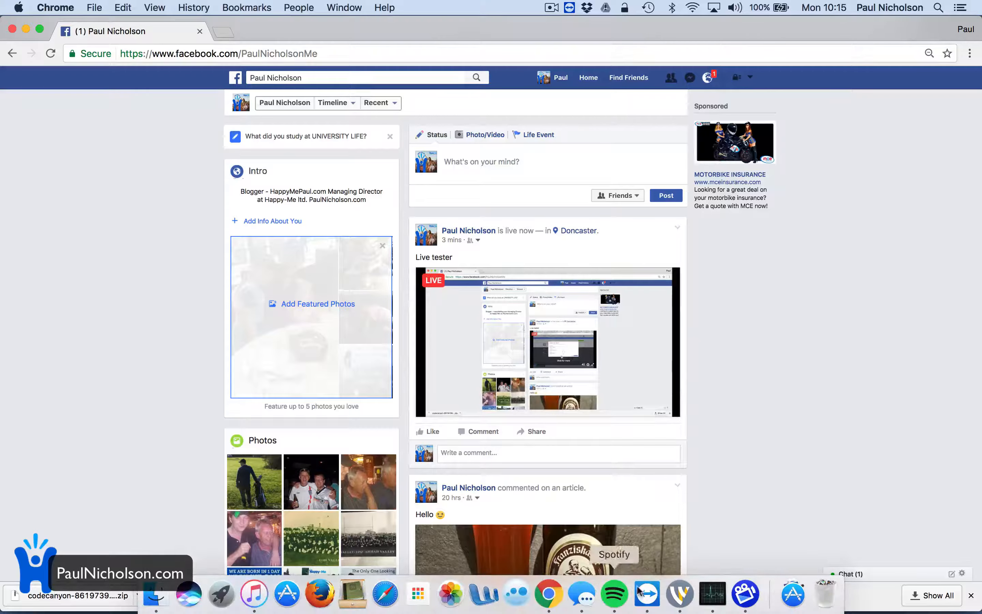
{"action": "left_click", "coordinate": [680, 605]}
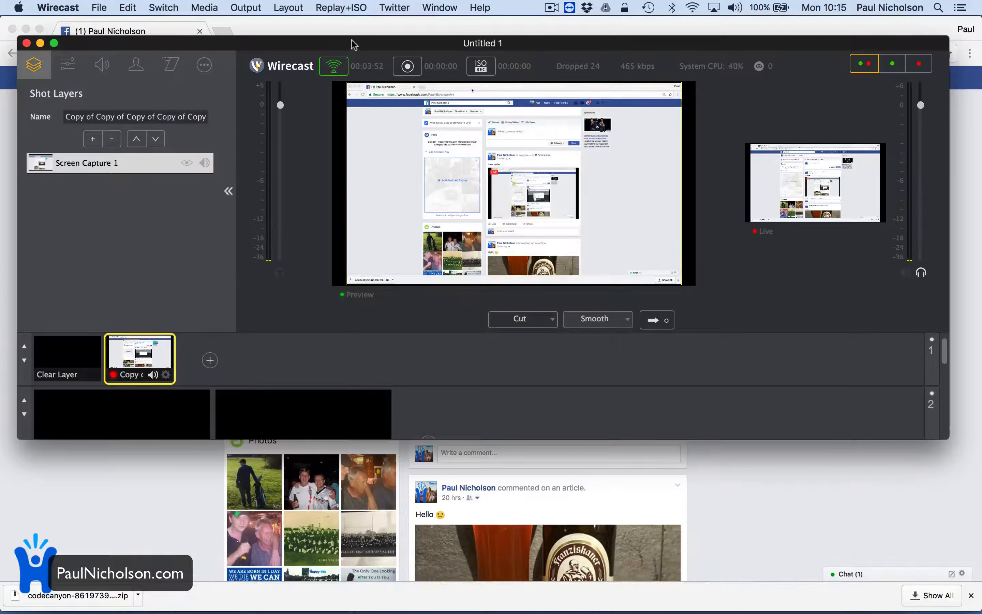
{"action": "left_click_drag", "start_coordinate": [349, 46], "coordinate": [335, 370]}
Switch to Chrome, open the BBC site in a new tab, and open the article "Tesco customers overcharged by out-of-date offers".
{"action": "left_click", "coordinate": [220, 29]}
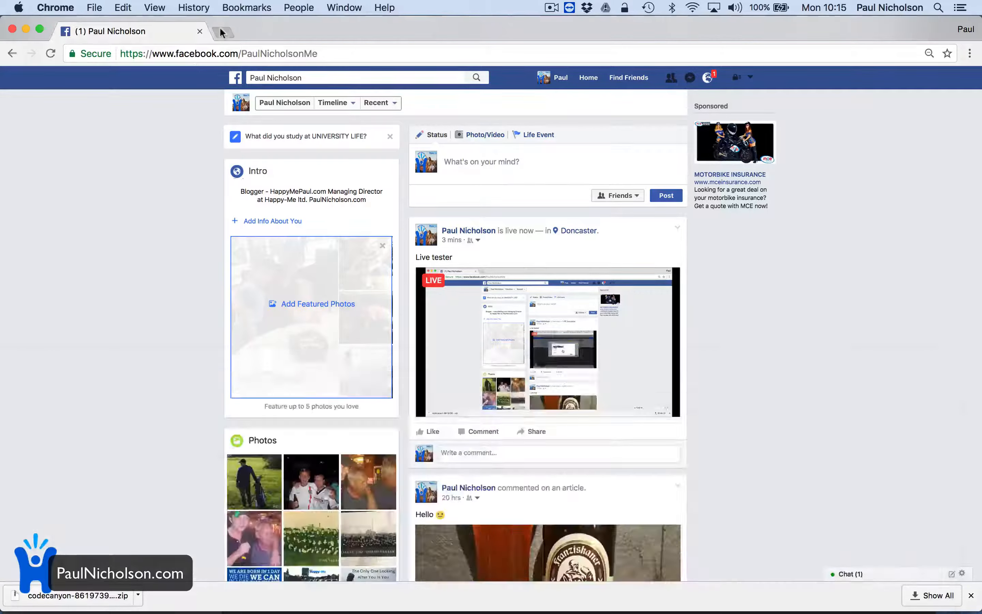
{"action": "left_click", "coordinate": [220, 30]}
{"action": "type", "text": "bbc"}
{"action": "key", "text": "Return"}
{"action": "left_click", "coordinate": [303, 403]}
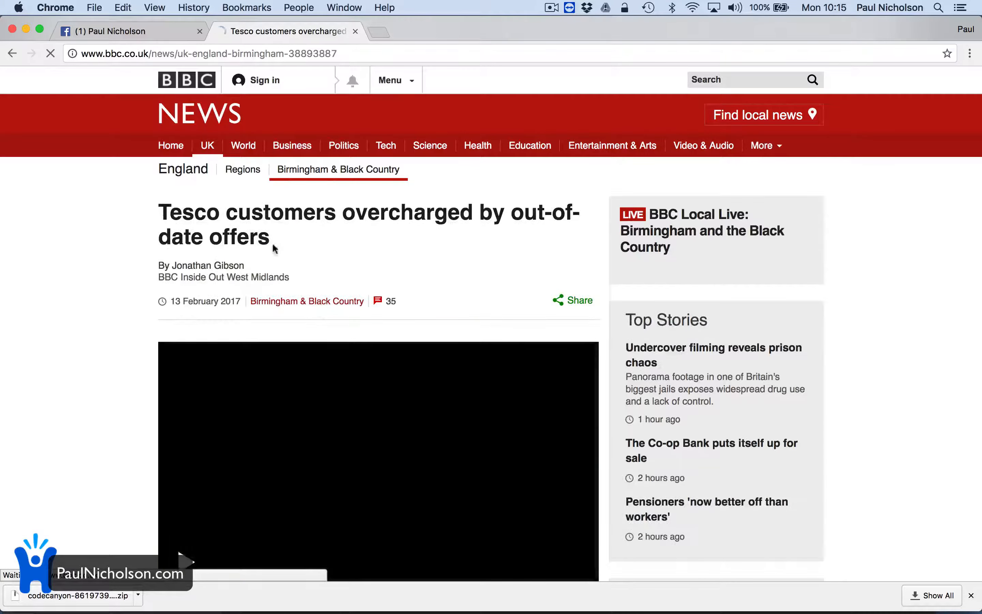
Go back to the Facebook tab, watch the live video in full screen, and return to Wirecast.
{"action": "left_click", "coordinate": [130, 31]}
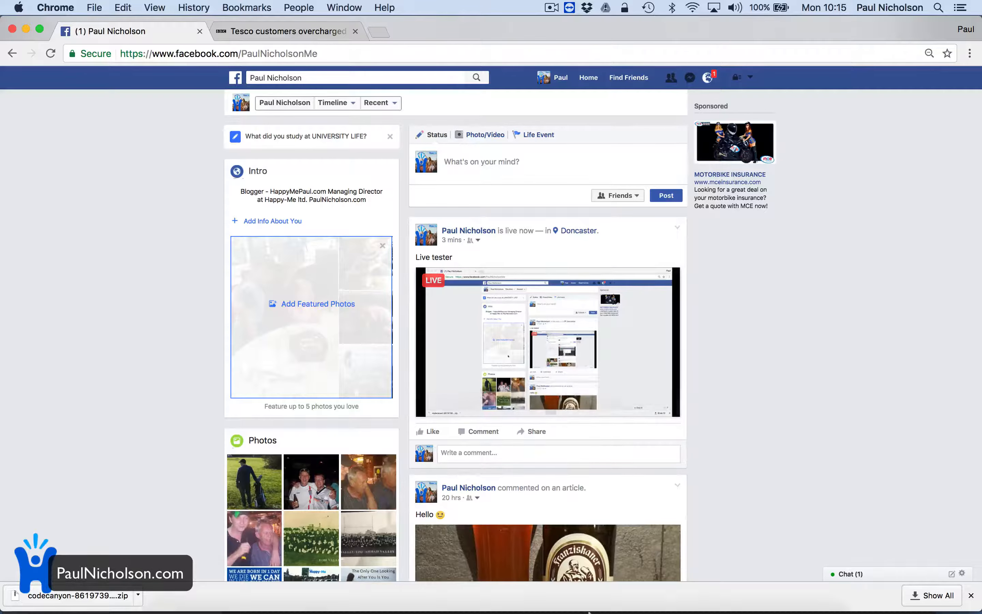
{"action": "mouse_move", "coordinate": [582, 594]}
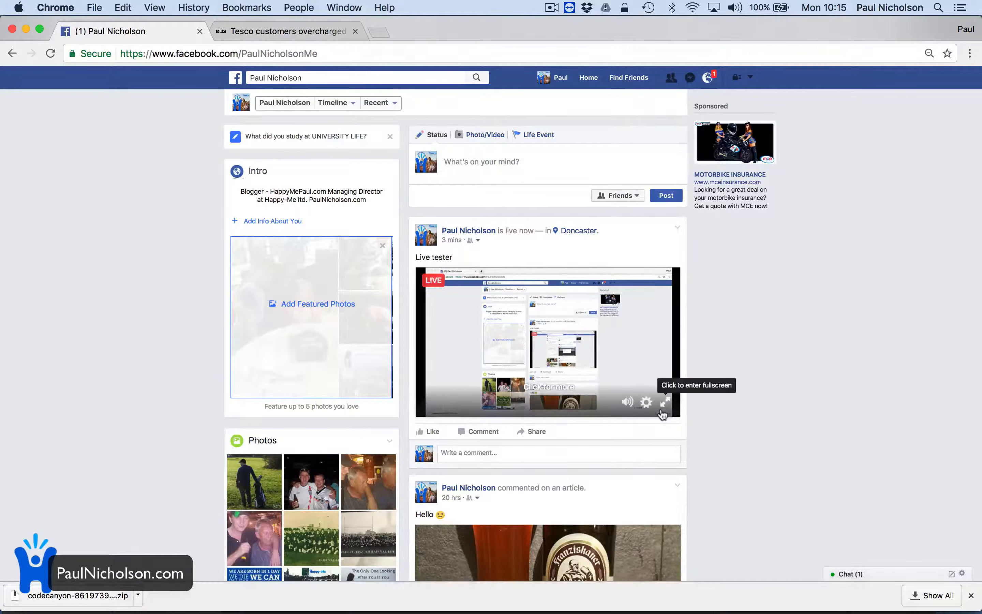
{"action": "left_click", "coordinate": [665, 402]}
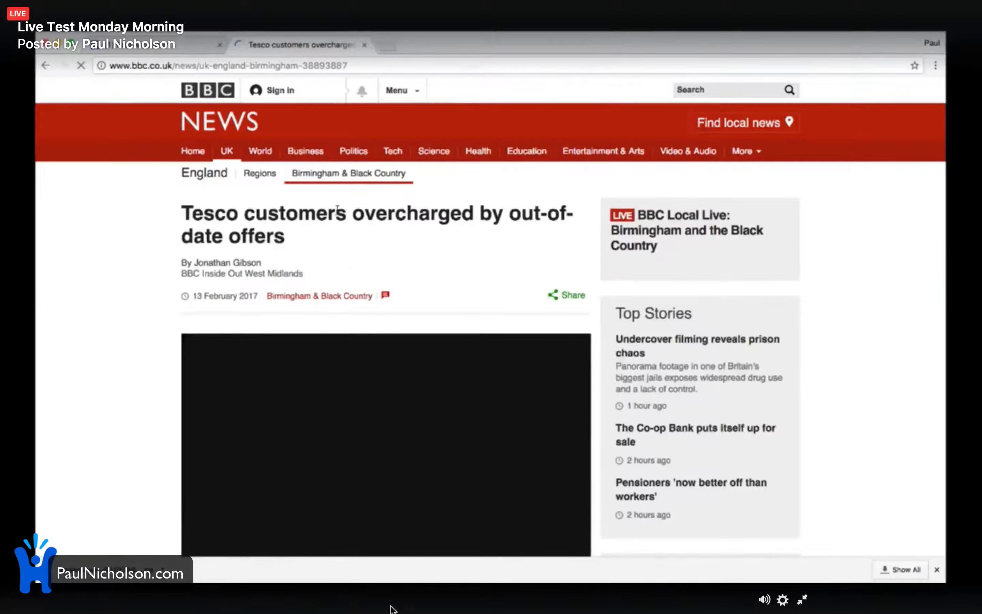
{"action": "left_click", "coordinate": [650, 597]}
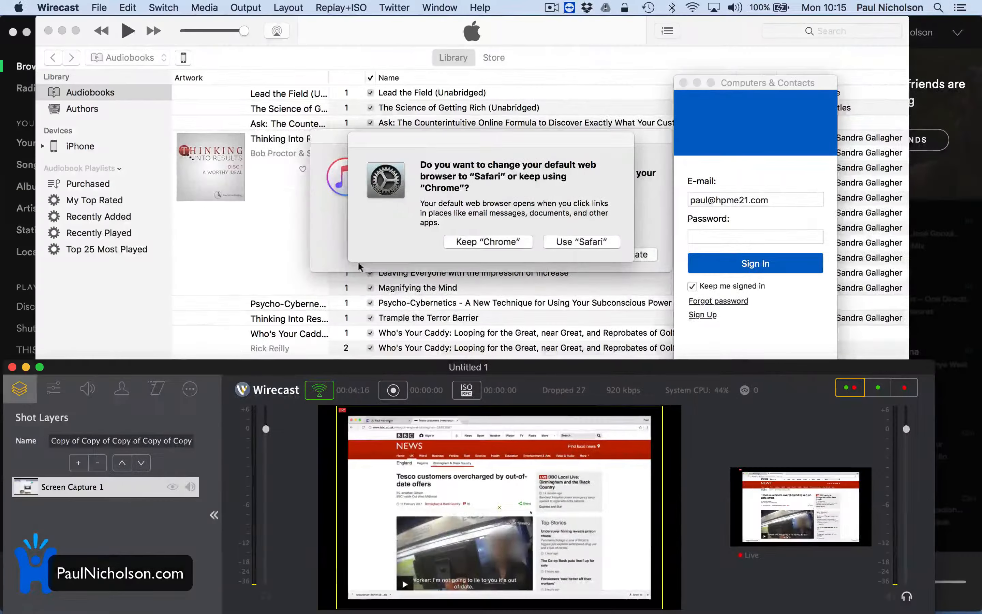
Remove Screen Capture 1 from the layer 1 shot in Wirecast and send the emptied shot to the live output.
{"action": "mouse_move", "coordinate": [517, 601]}
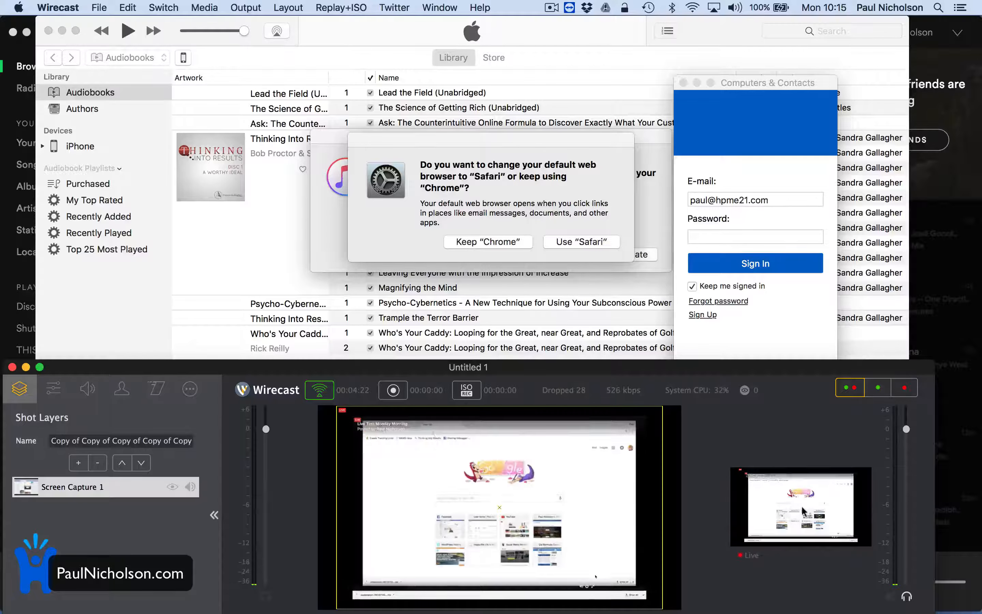
{"action": "left_click_drag", "start_coordinate": [640, 373], "coordinate": [649, 116]}
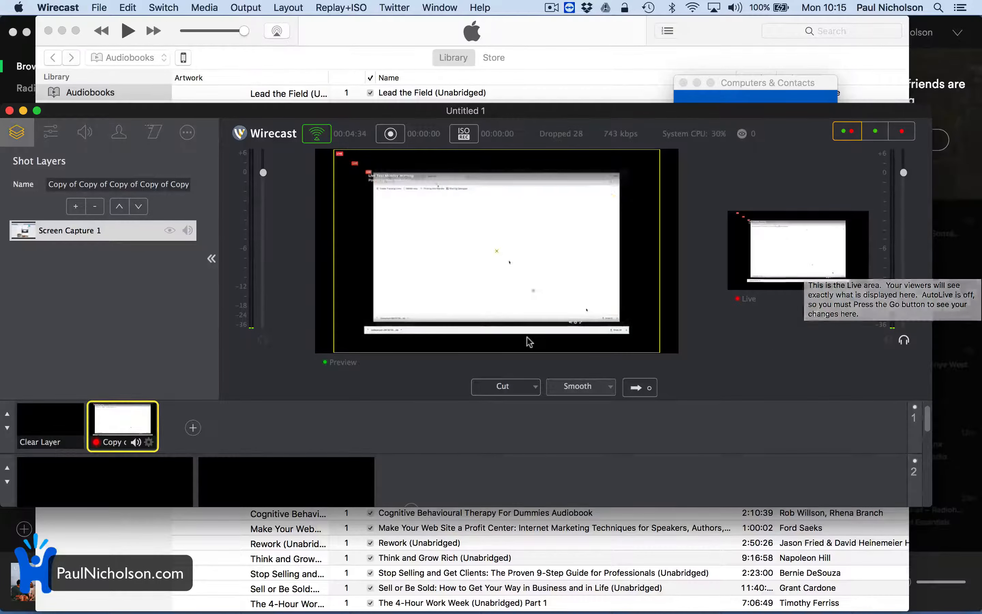
{"action": "mouse_move", "coordinate": [623, 604]}
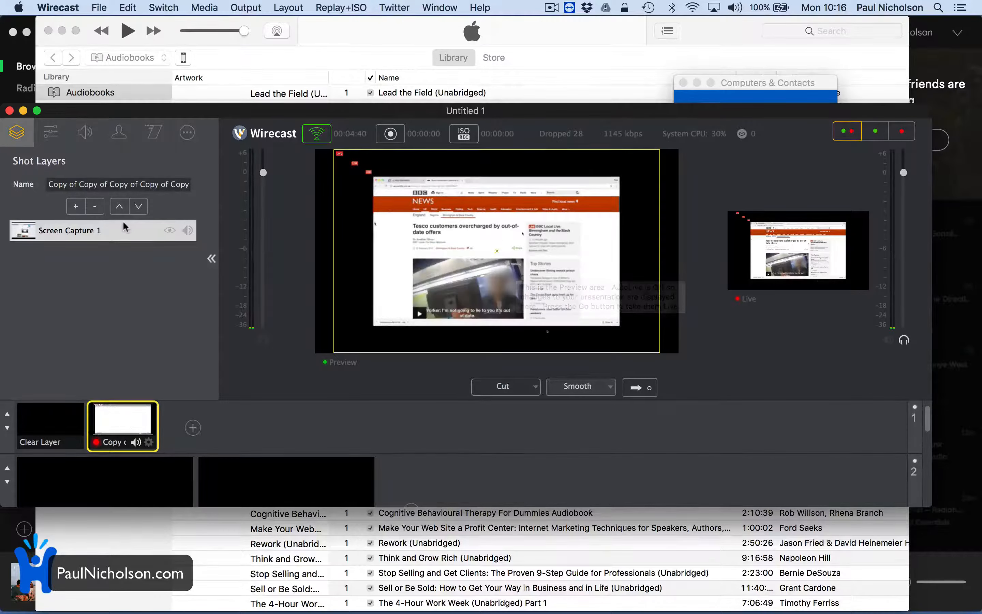
{"action": "left_click", "coordinate": [95, 207]}
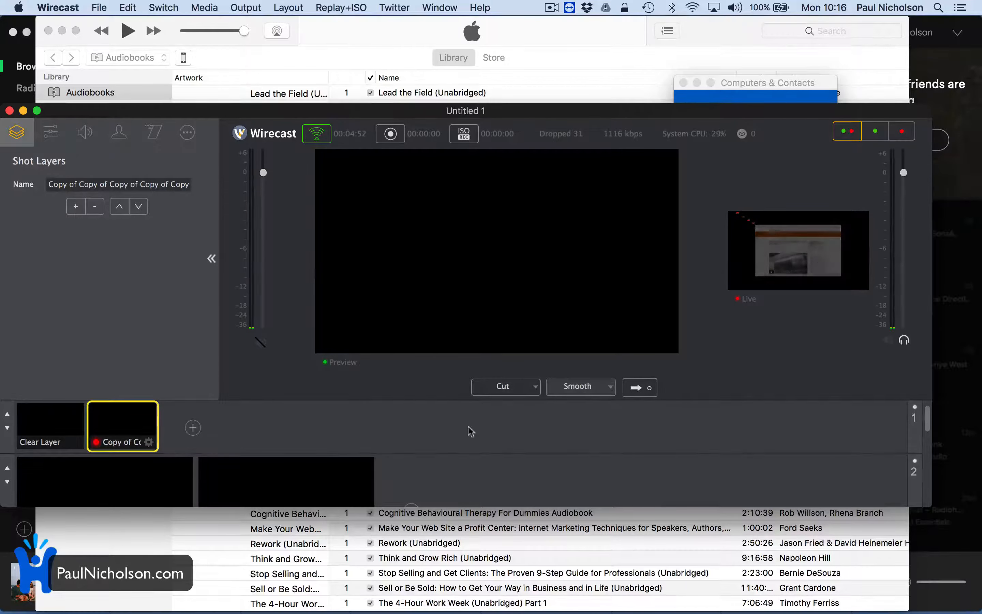
Add the FaceTime HD Camera Video capture device to the layer 1 shot and send it to the live output.
{"action": "left_click", "coordinate": [76, 206]}
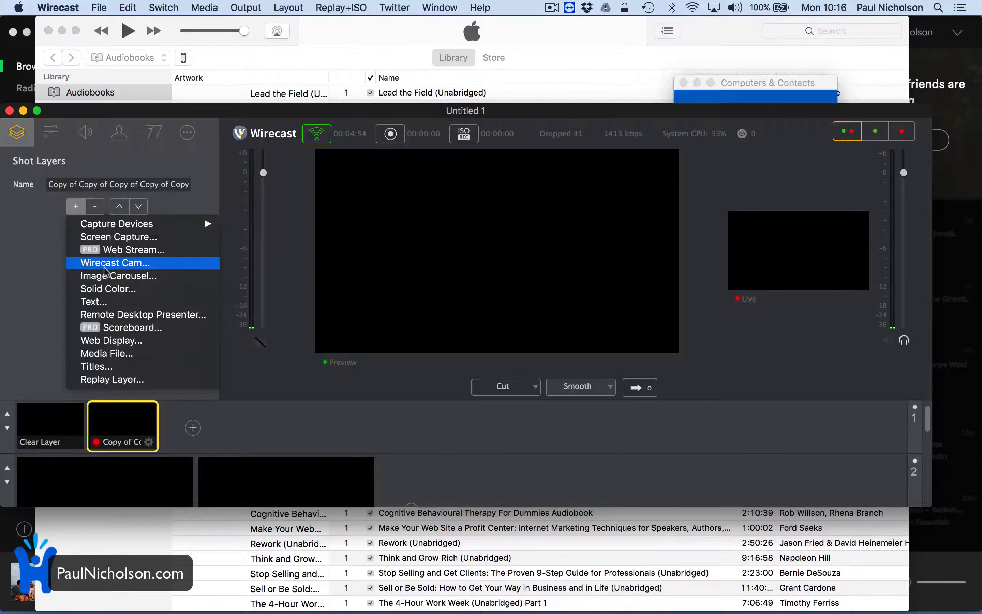
{"action": "mouse_move", "coordinate": [135, 225]}
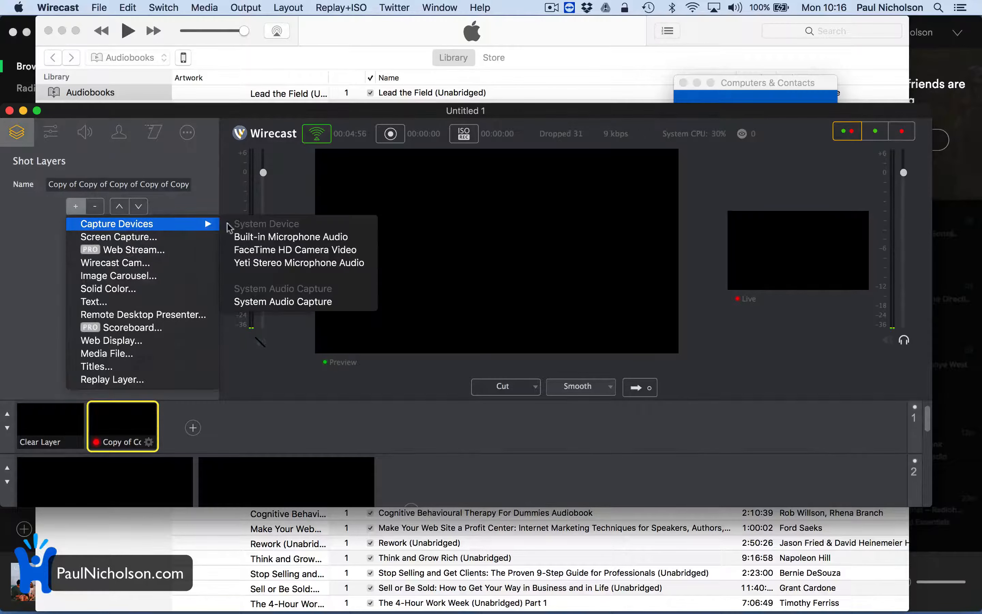
{"action": "left_click", "coordinate": [270, 249]}
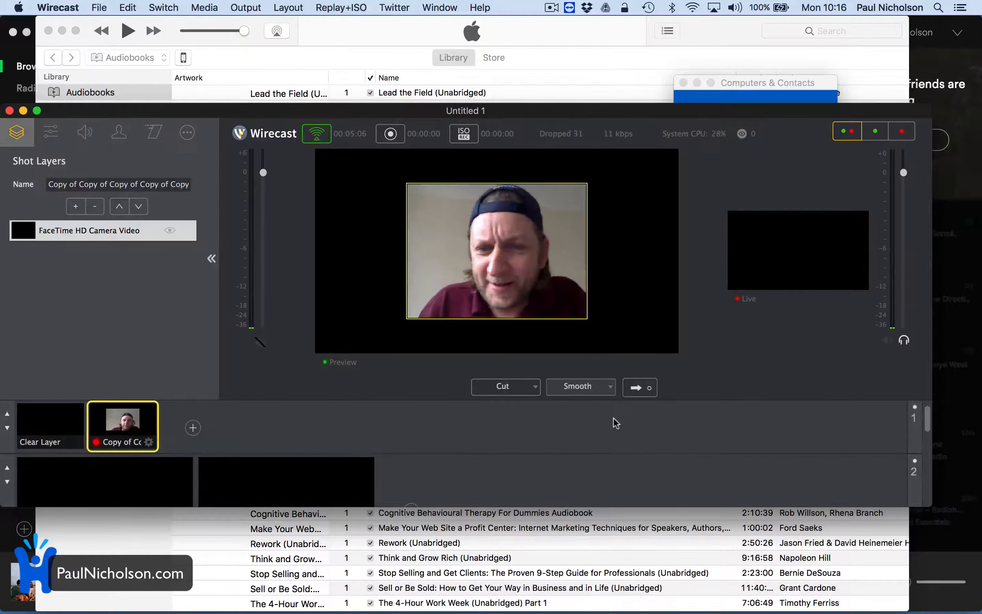
{"action": "left_click", "coordinate": [637, 388]}
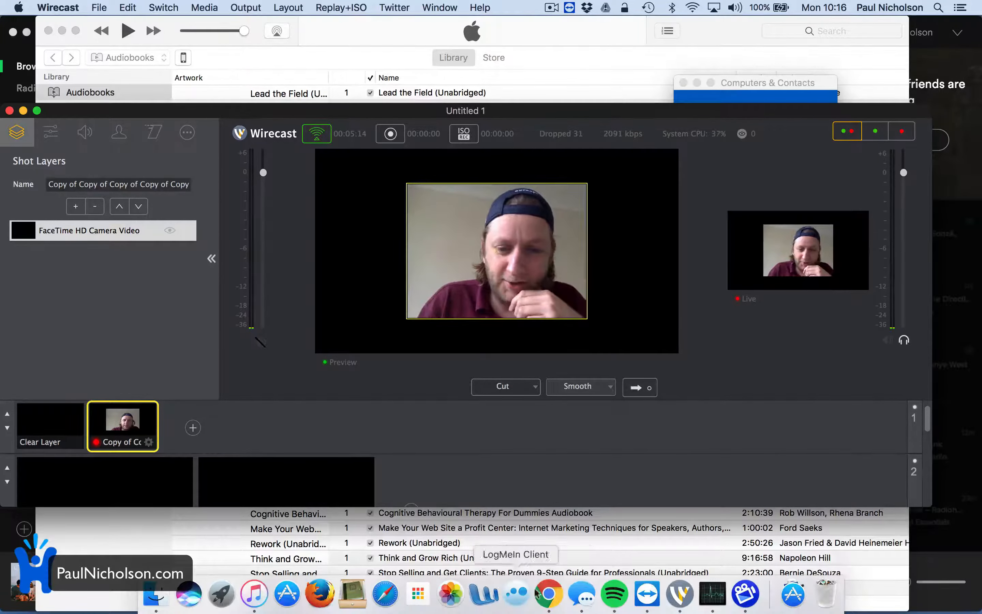
Switch to Chrome, leave the full-screen video, check the webcam picture in the Facebook live post, and return to Wirecast.
{"action": "left_click", "coordinate": [549, 604]}
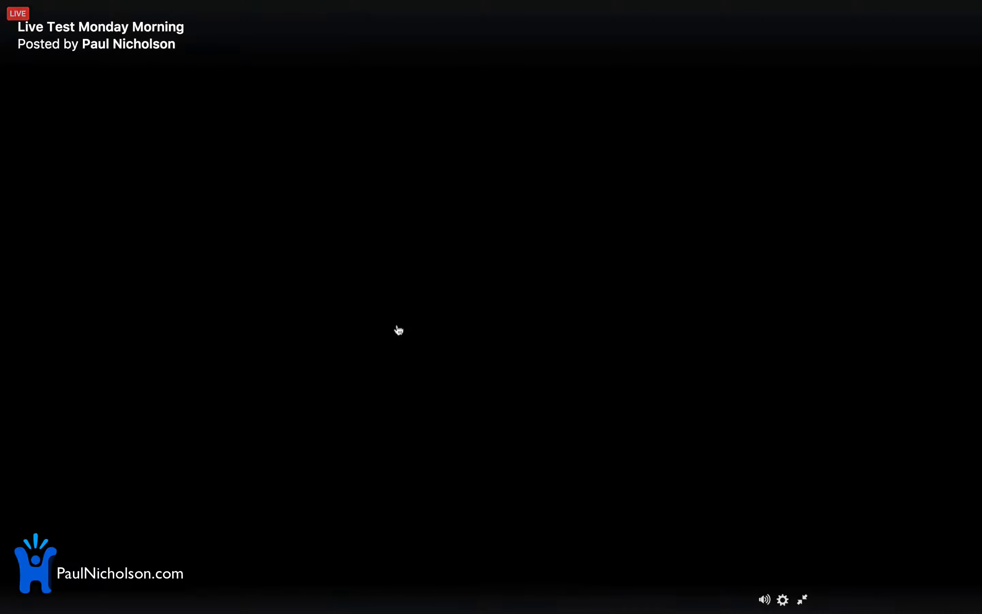
{"action": "key", "text": "Escape"}
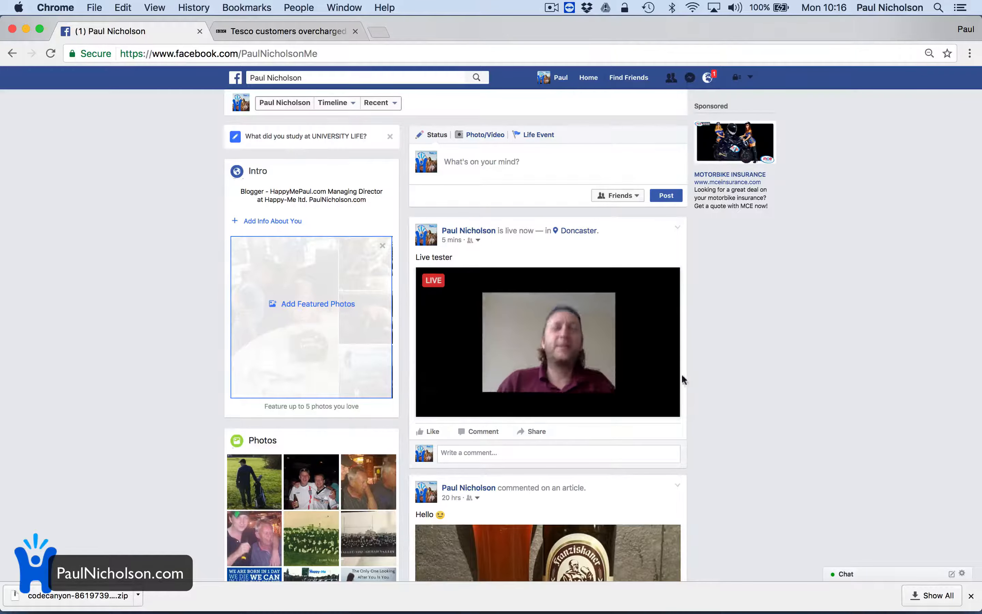
{"action": "mouse_move", "coordinate": [630, 406]}
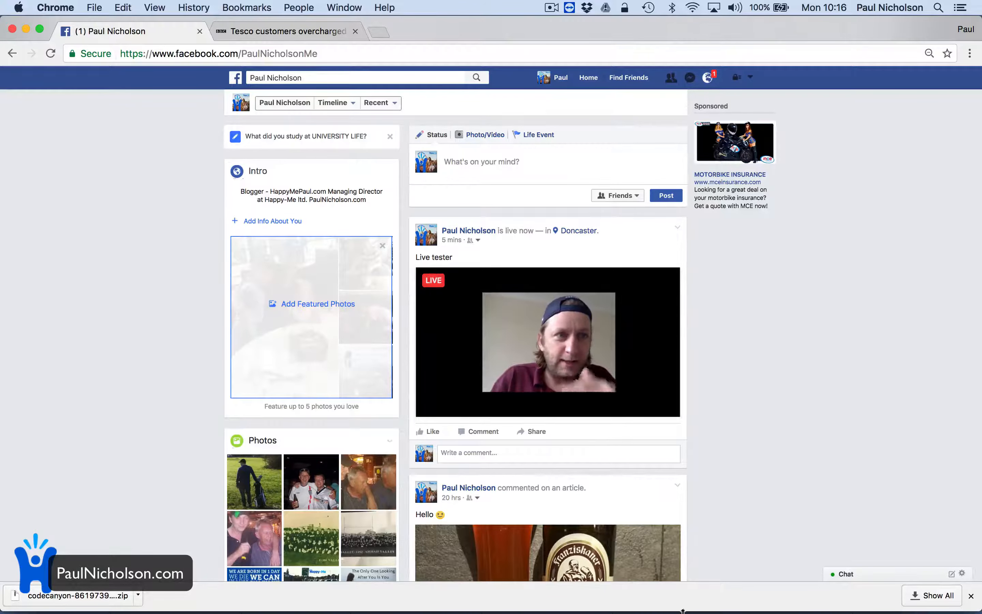
{"action": "mouse_move", "coordinate": [674, 611]}
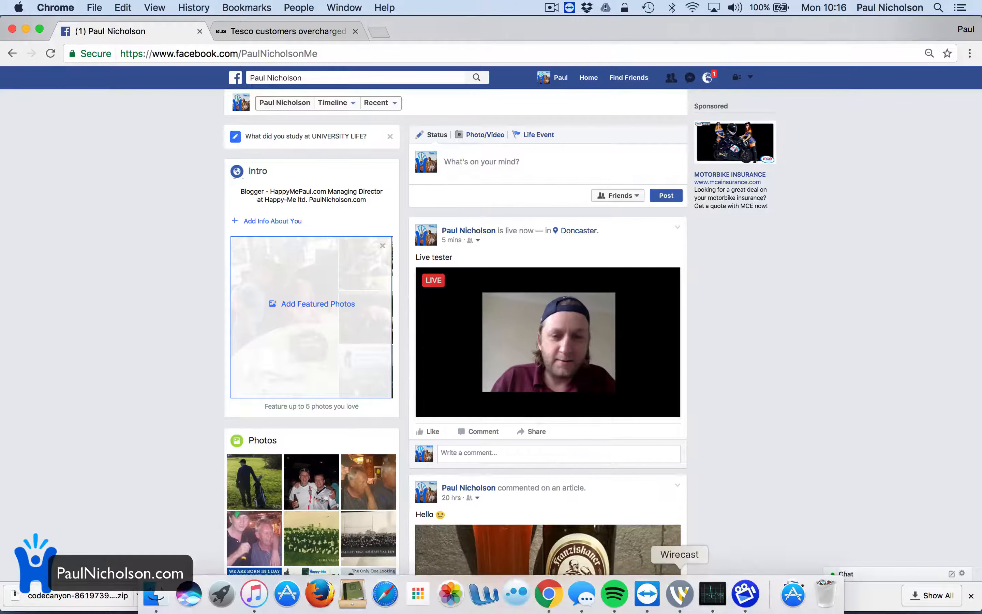
{"action": "left_click", "coordinate": [678, 597]}
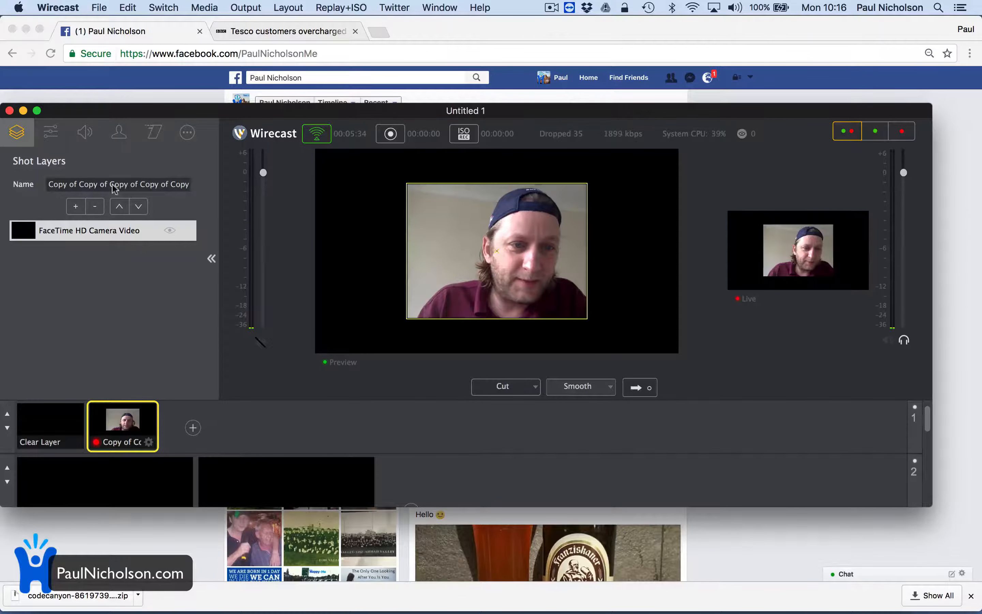
Remove the FaceTime camera from the layer 1 shot, then add WOCB Facebook Comments.mp4 as a new layer 1 shot and send it live.
{"action": "left_click", "coordinate": [96, 209]}
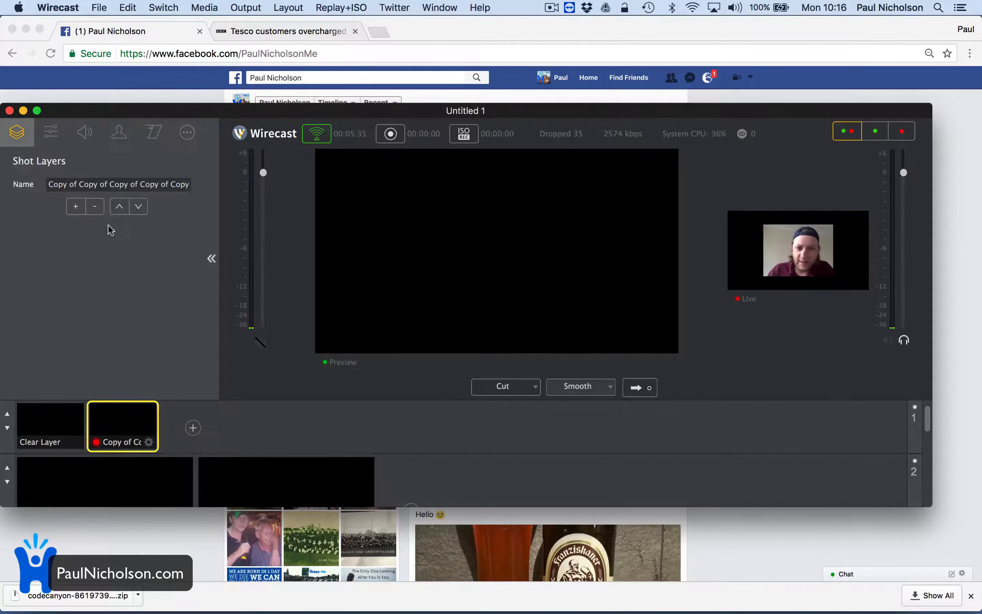
{"action": "left_click", "coordinate": [183, 422]}
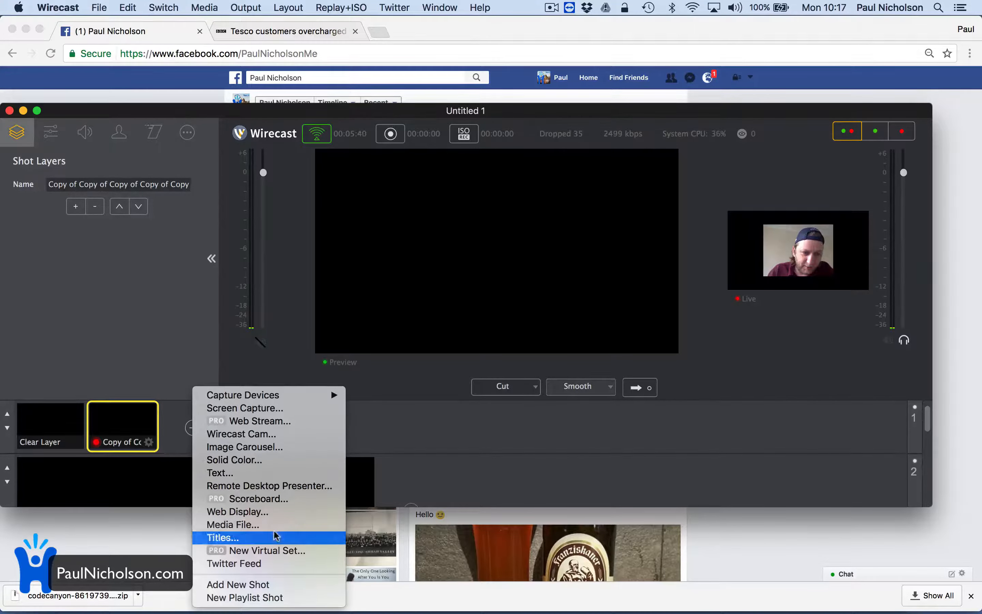
{"action": "left_click", "coordinate": [275, 529]}
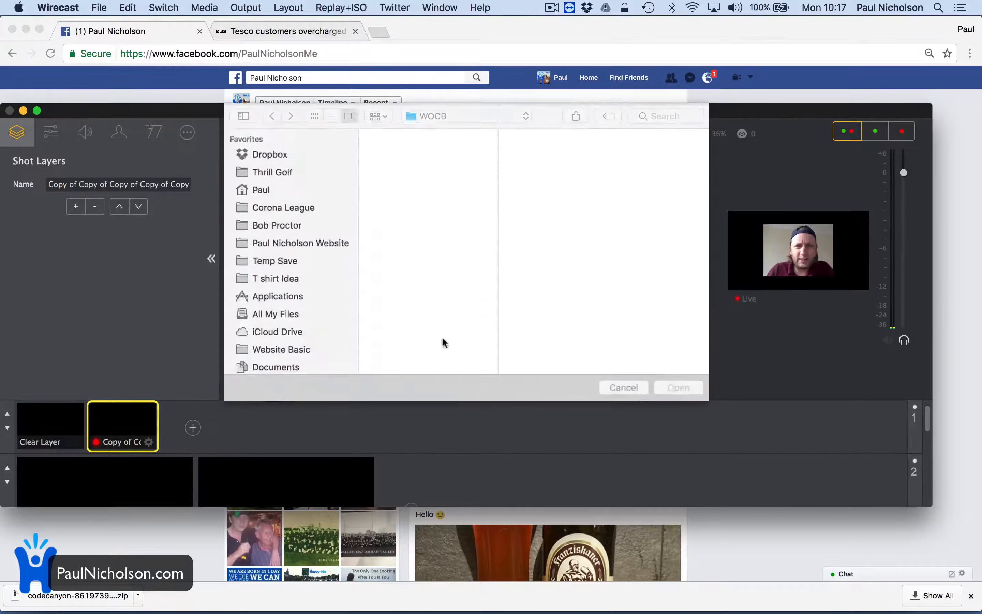
{"action": "left_click", "coordinate": [420, 194]}
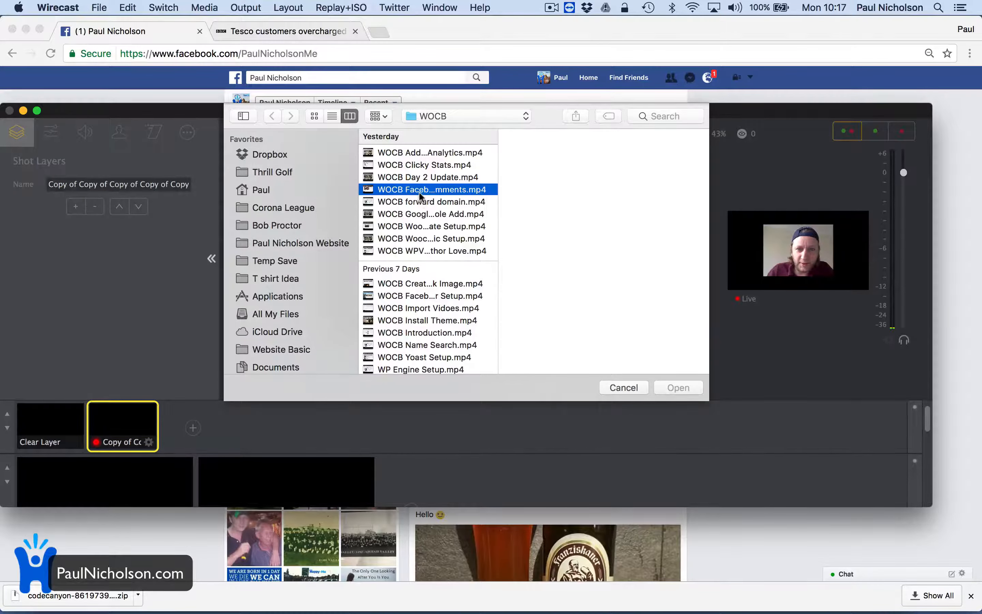
{"action": "key", "text": "Return"}
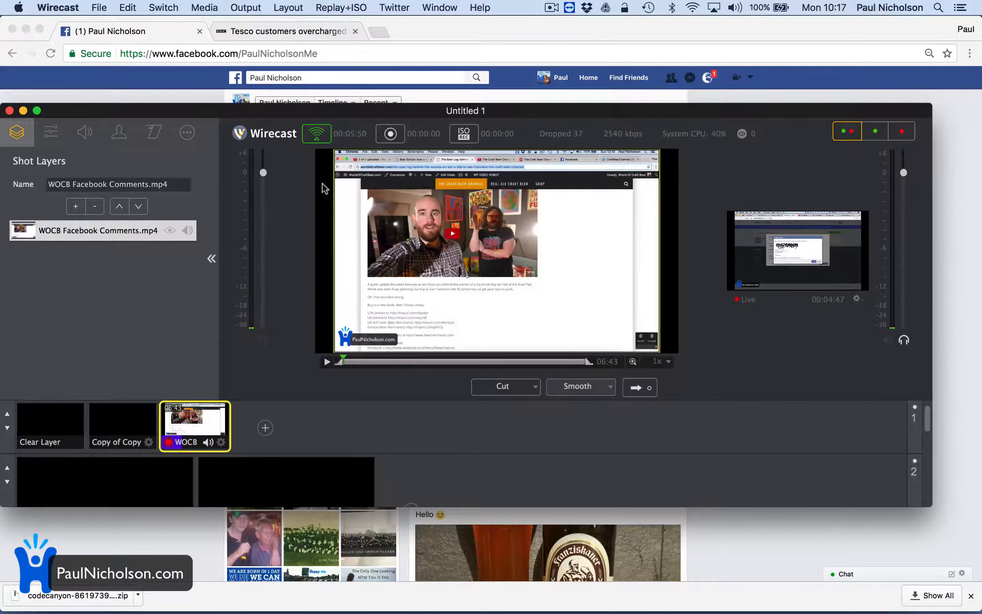
Try to set the Twitter feed type to Search with the search string golf.
{"action": "left_click", "coordinate": [383, 9]}
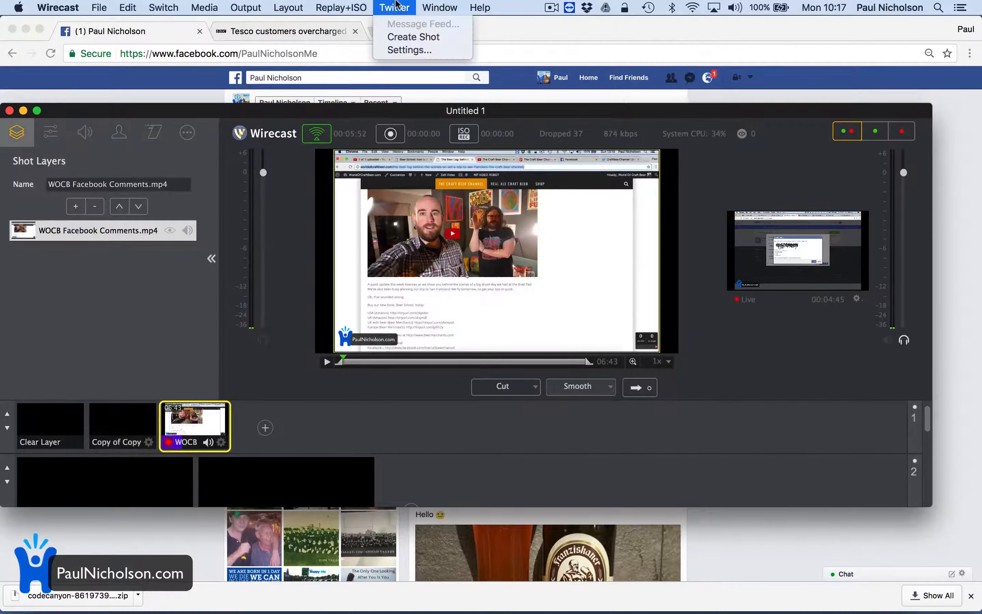
{"action": "left_click", "coordinate": [409, 49]}
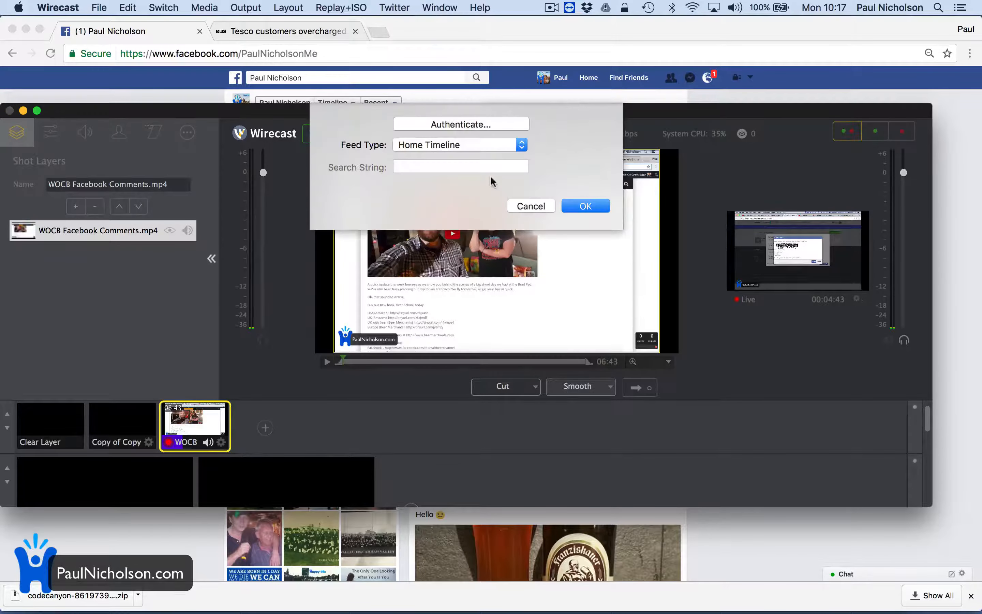
{"action": "left_click", "coordinate": [452, 149]}
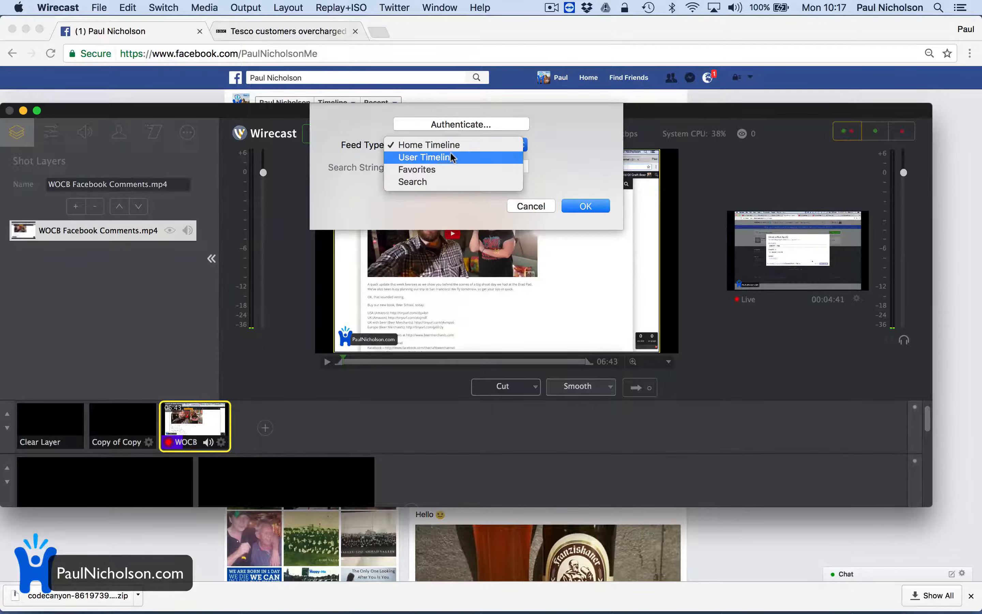
{"action": "left_click", "coordinate": [450, 181]}
{"action": "left_click", "coordinate": [449, 168]}
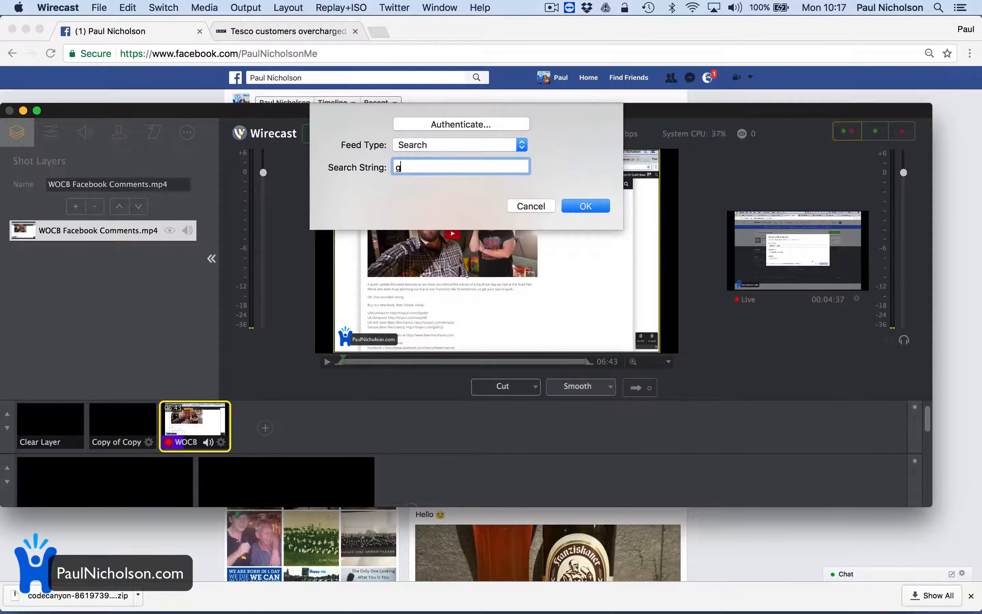
{"action": "left_click", "coordinate": [591, 214]}
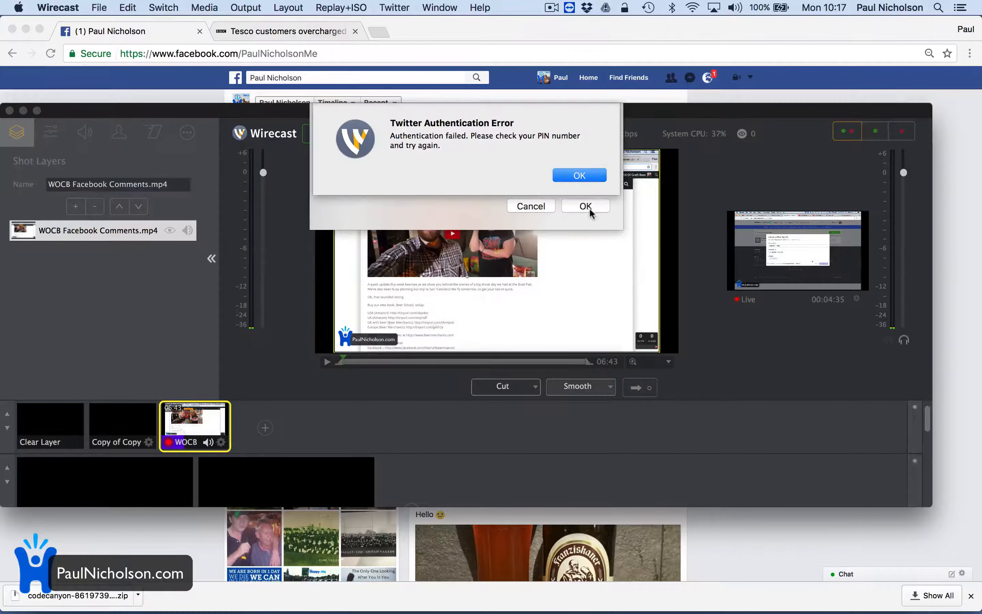
{"action": "left_click", "coordinate": [575, 175]}
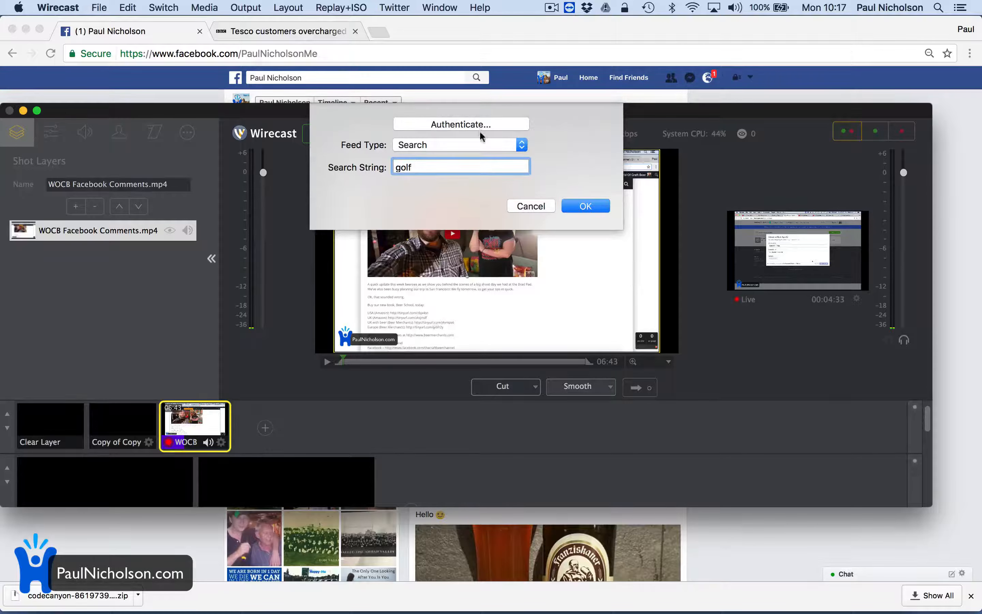
Open the Twitter authentication for Wirecast, close it without signing in, and cancel the Twitter settings.
{"action": "left_click", "coordinate": [481, 132]}
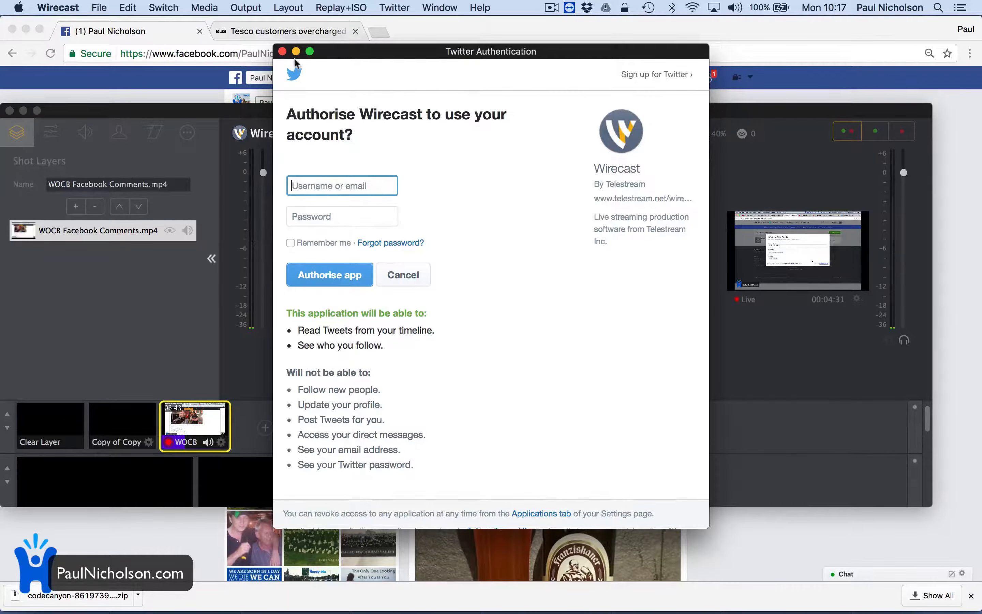
{"action": "left_click", "coordinate": [282, 51]}
{"action": "left_click", "coordinate": [521, 205]}
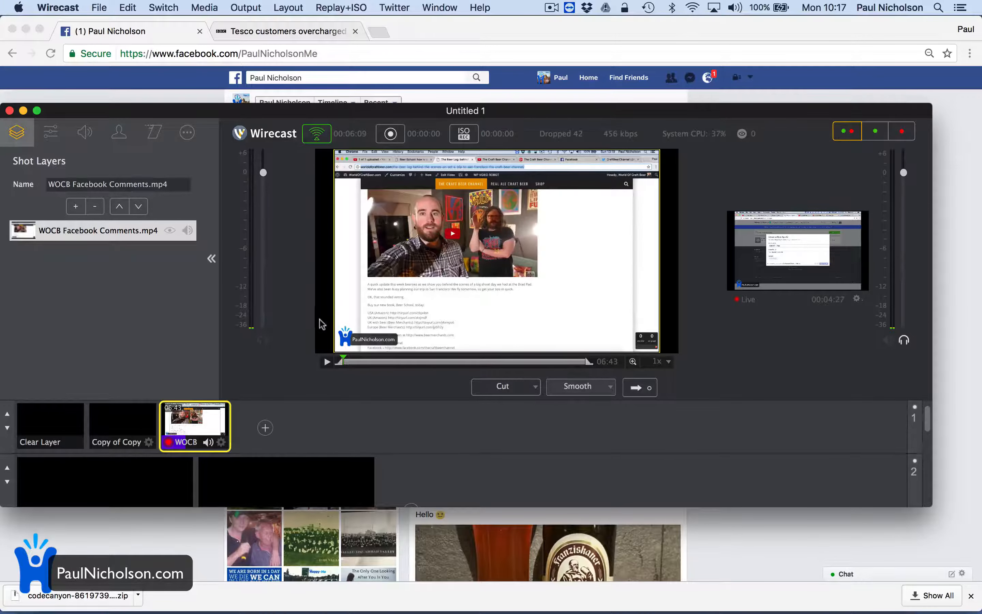
Create a Twitter shot on layer 1 and send it to the live output.
{"action": "left_click", "coordinate": [382, 8]}
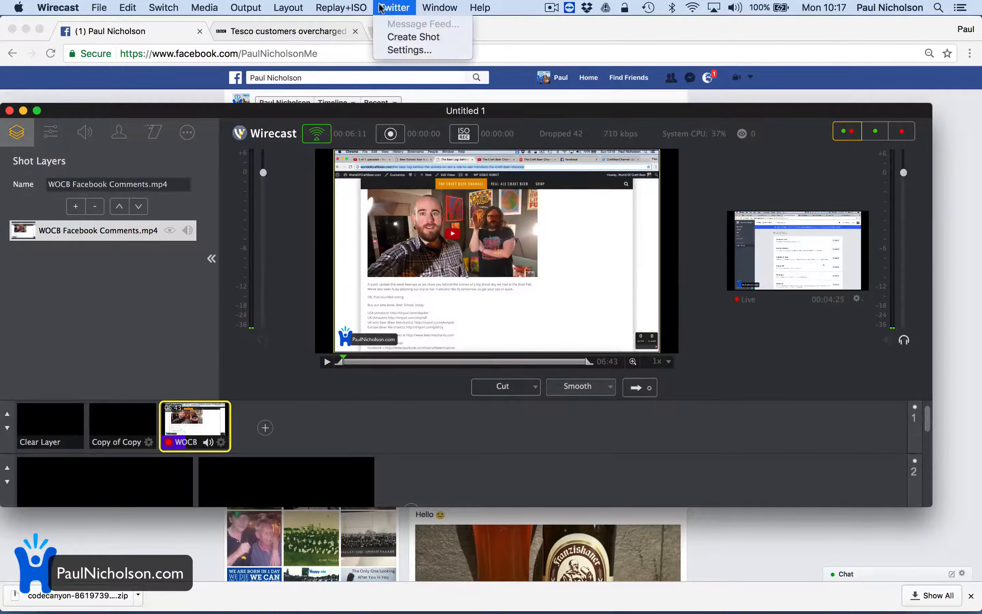
{"action": "left_click", "coordinate": [399, 50]}
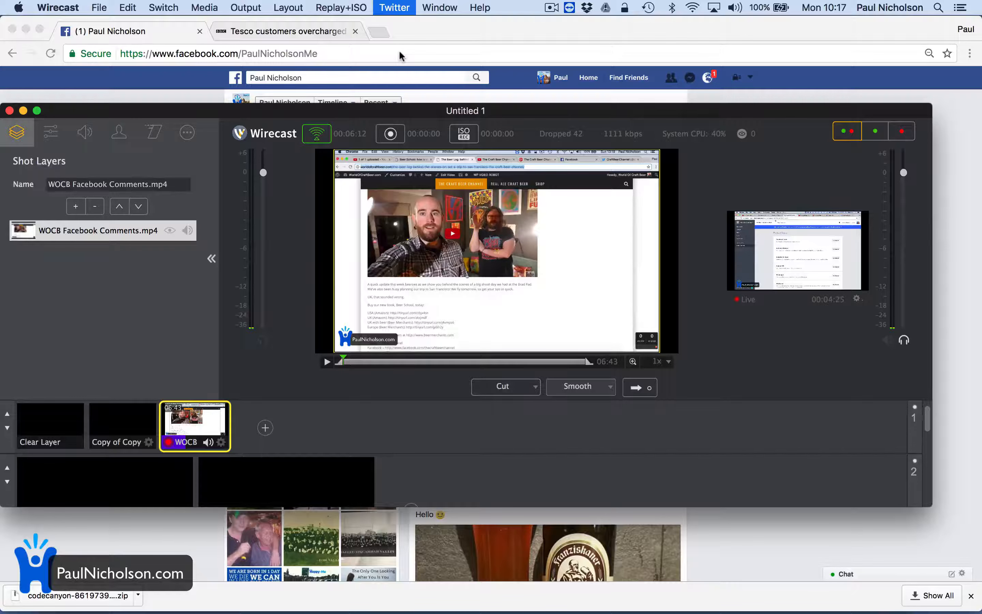
{"action": "left_click", "coordinate": [397, 9]}
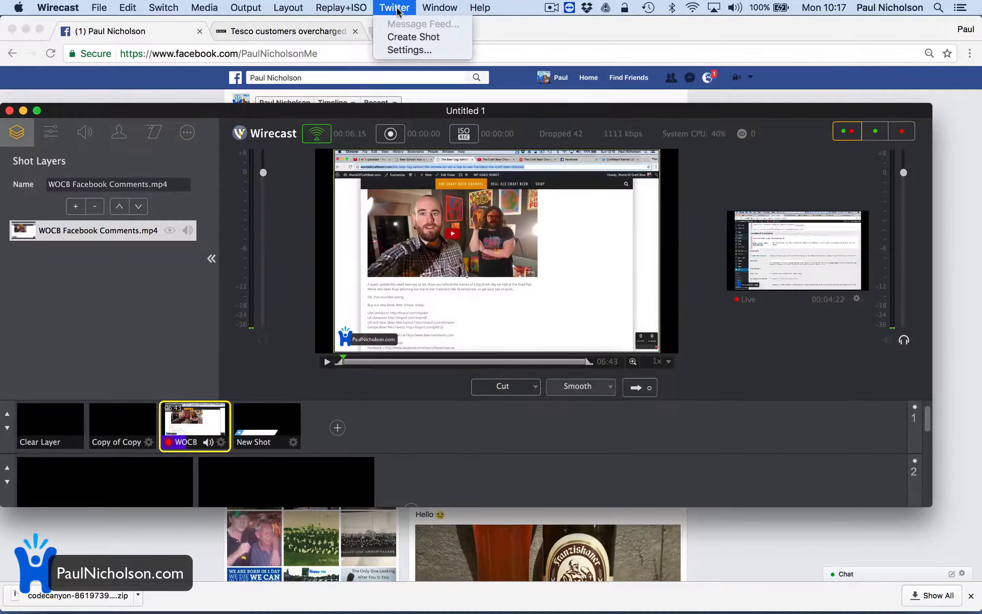
{"action": "left_click", "coordinate": [244, 426]}
{"action": "left_click", "coordinate": [260, 426]}
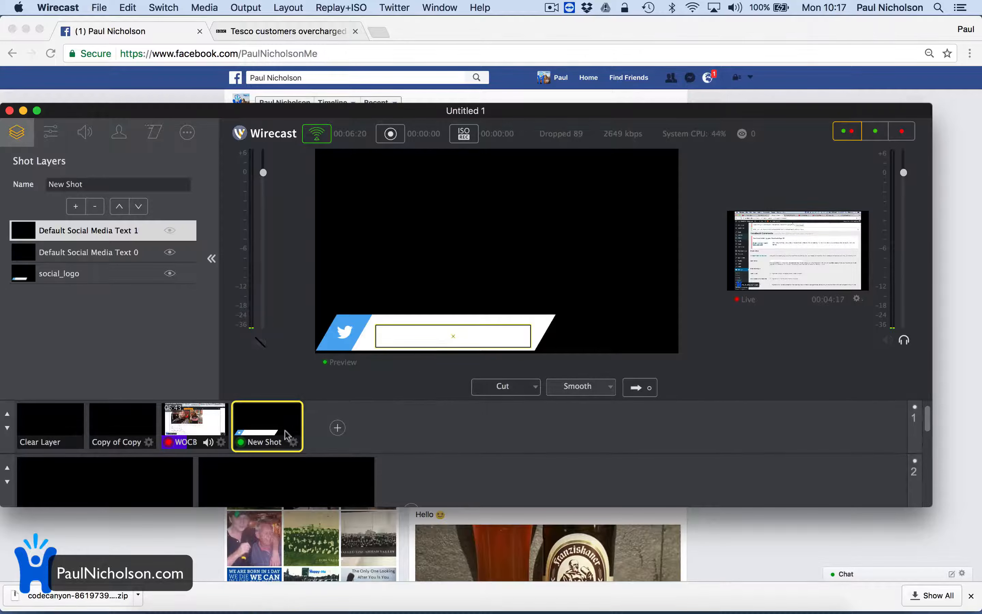
{"action": "double_click", "coordinate": [269, 432]}
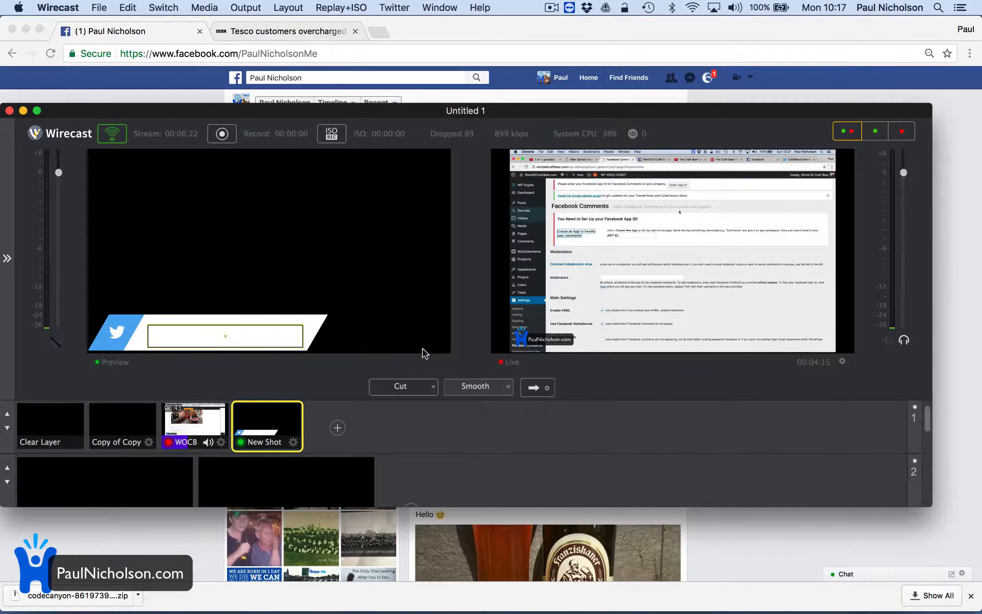
{"action": "left_click", "coordinate": [539, 386]}
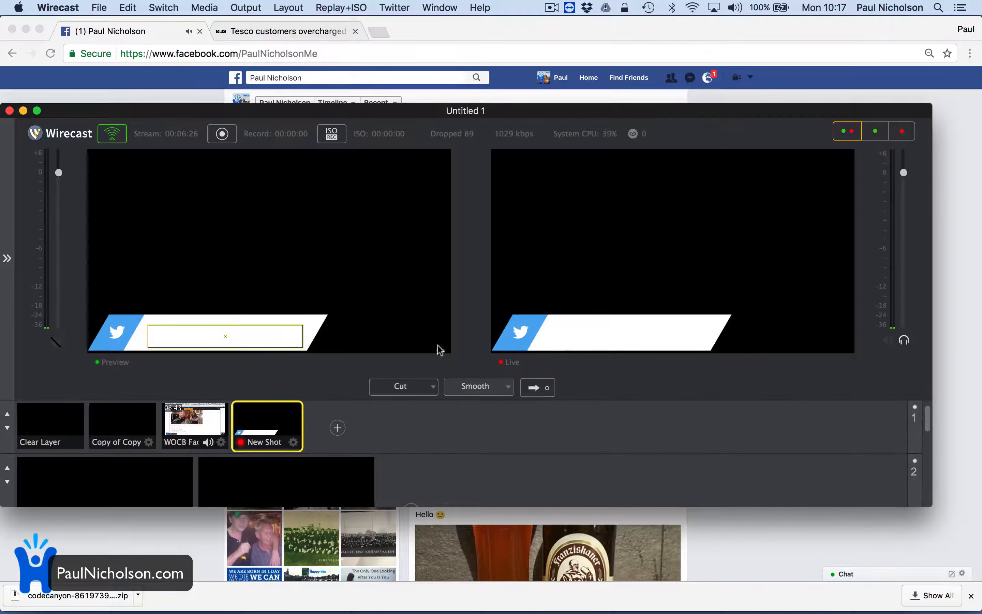
Send the WOCB Facebook Comments video back to the live output and show the Twitter shot in the preview with its shot layers.
{"action": "left_click", "coordinate": [180, 427]}
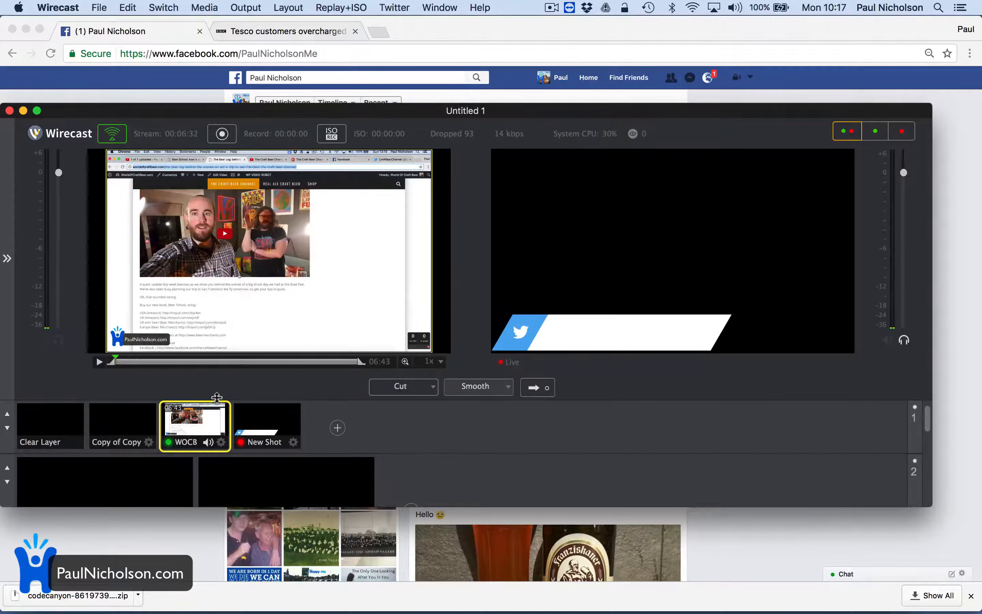
{"action": "left_click", "coordinate": [536, 387]}
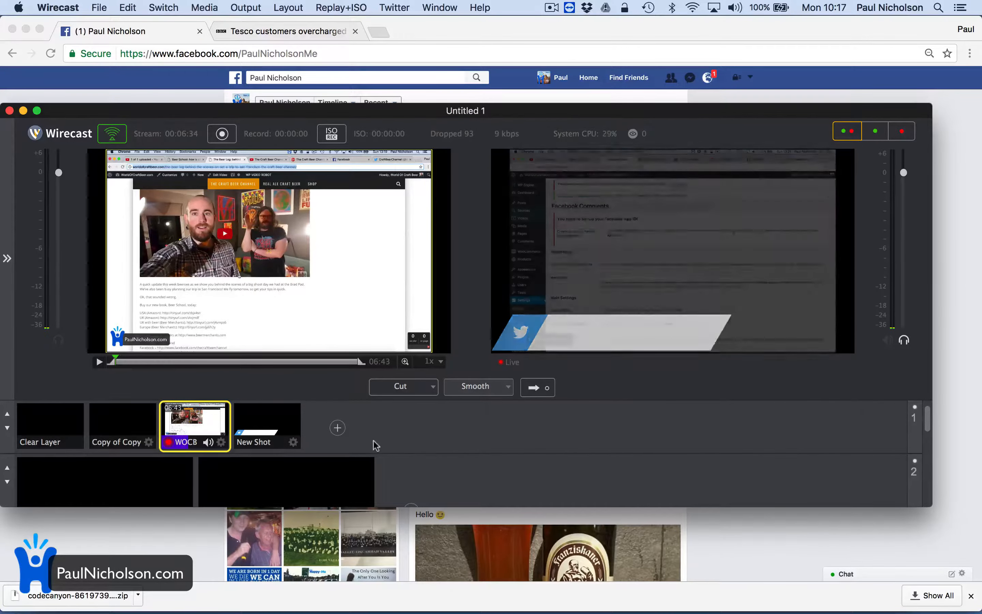
{"action": "left_click", "coordinate": [265, 430]}
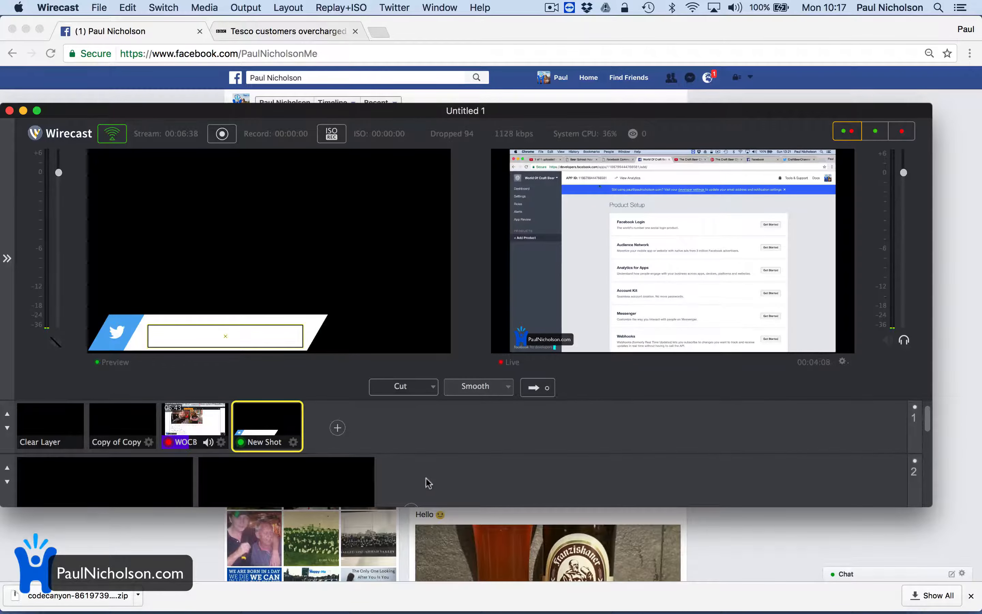
{"action": "left_click", "coordinate": [7, 258]}
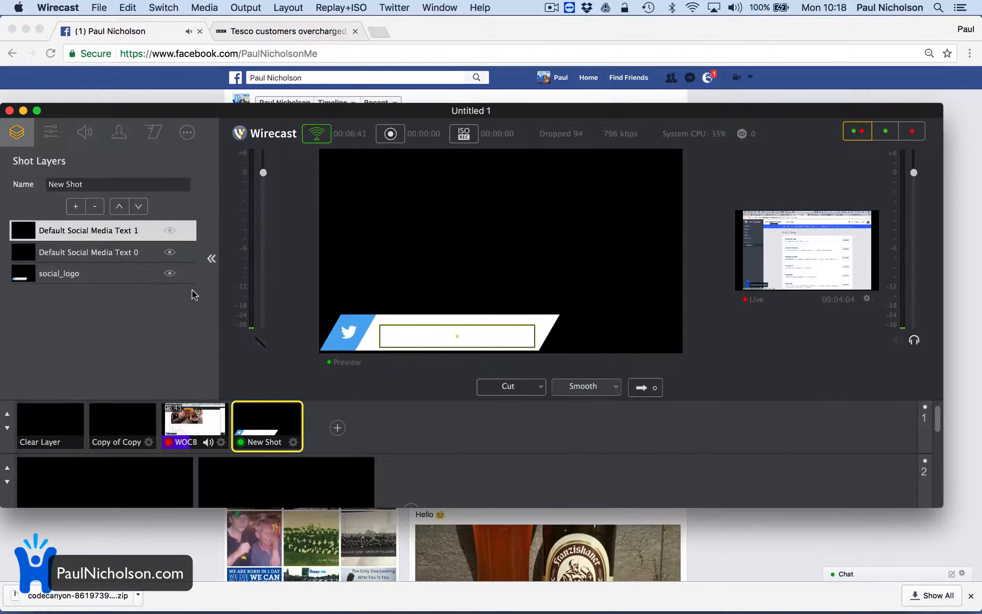
{"action": "left_click", "coordinate": [284, 7]}
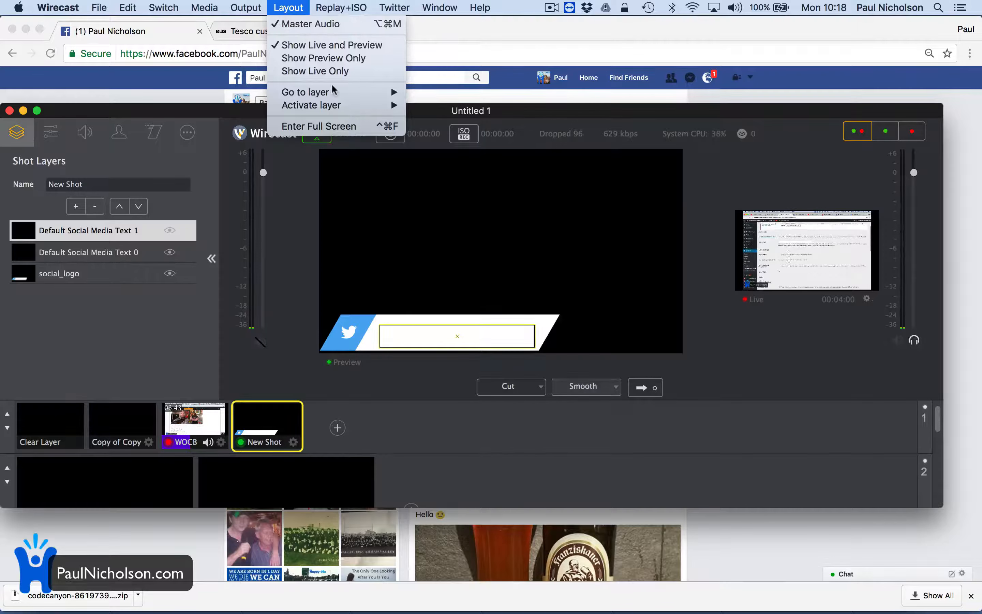
{"action": "mouse_move", "coordinate": [339, 96]}
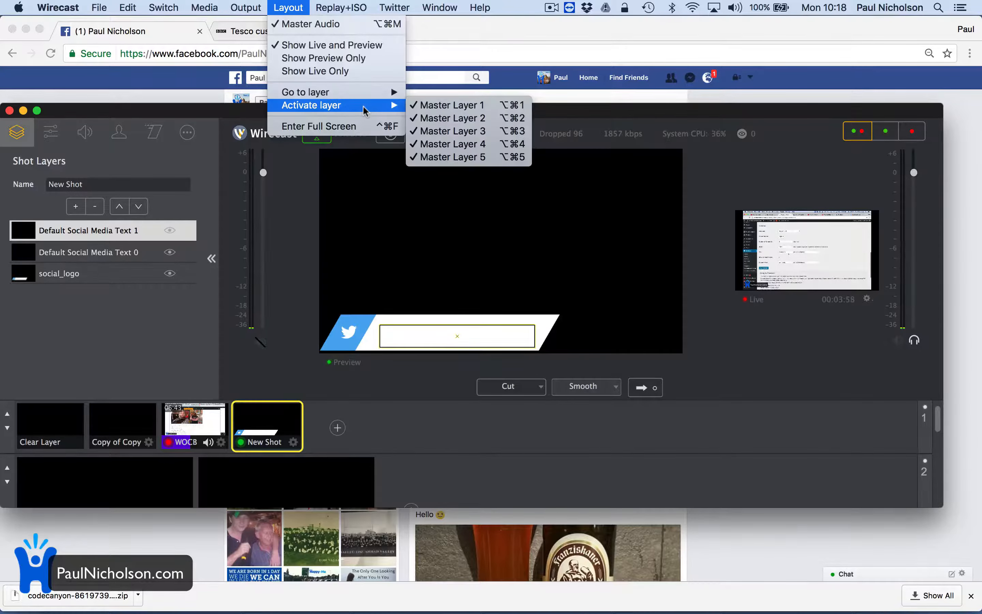
{"action": "mouse_move", "coordinate": [331, 11]}
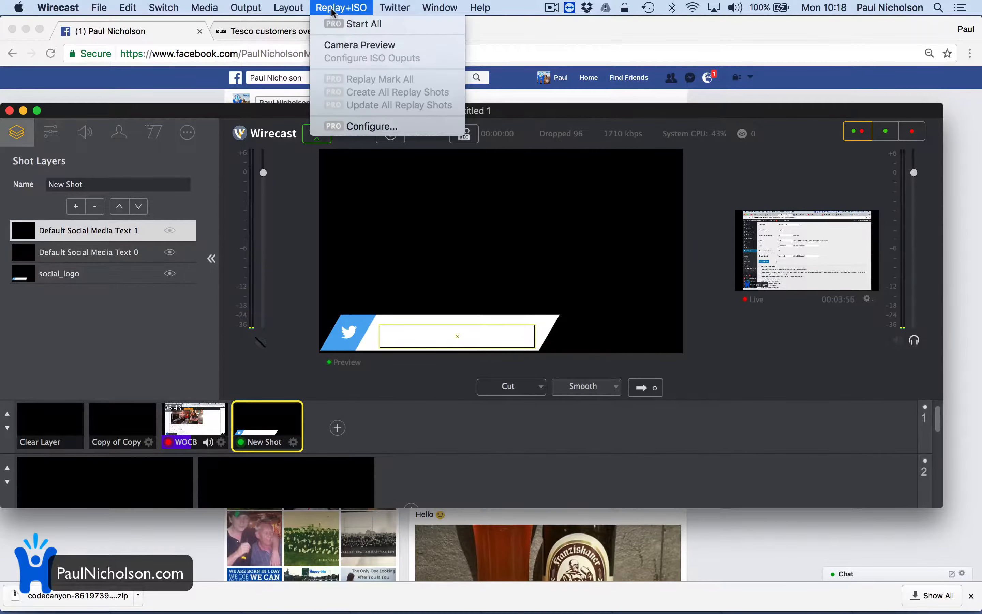
{"action": "mouse_move", "coordinate": [240, 11]}
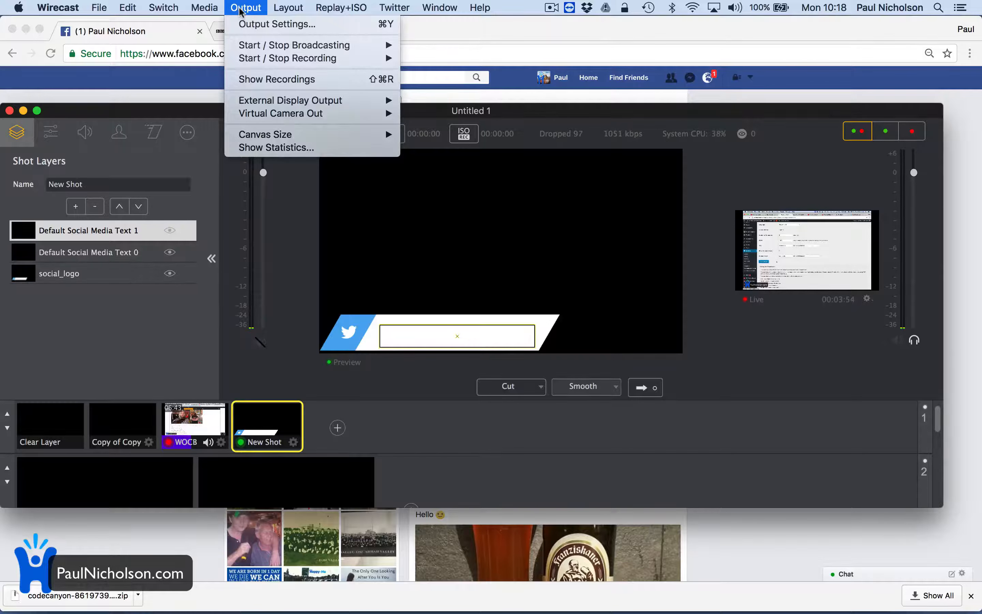
{"action": "mouse_move", "coordinate": [286, 134]}
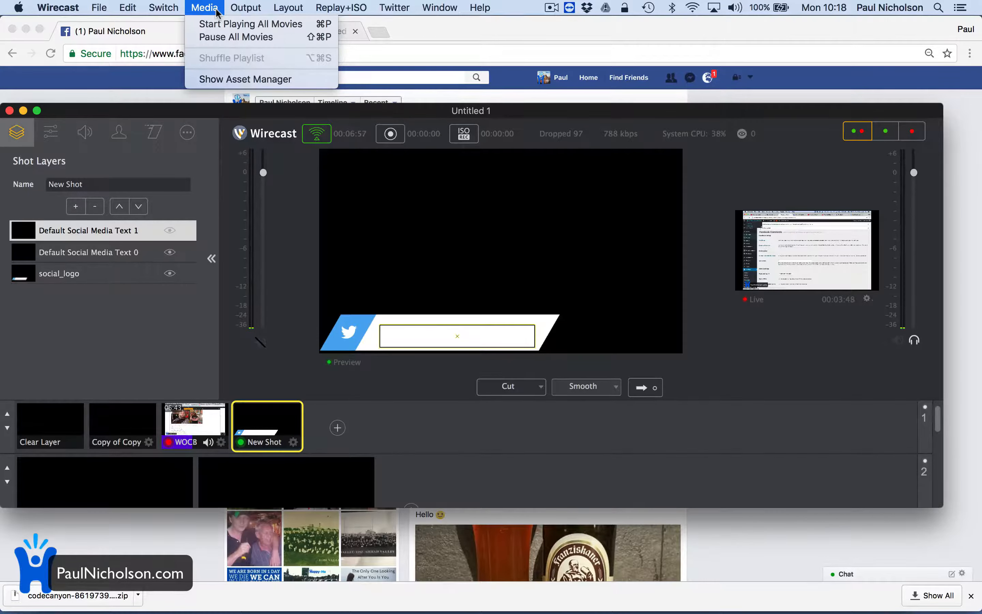
{"action": "mouse_move", "coordinate": [170, 13]}
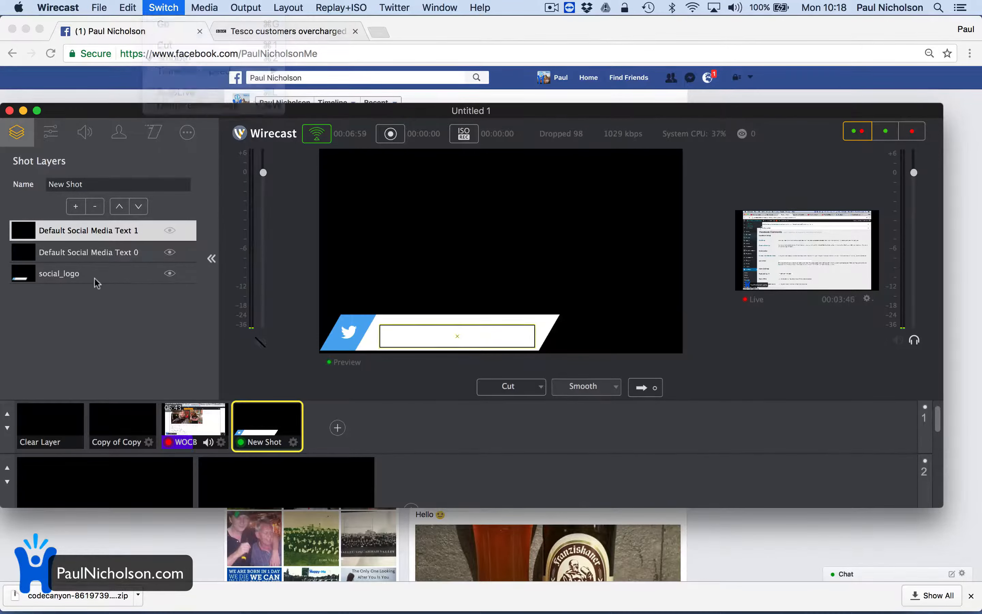
Try to add a Scoreboard source to the Twitter shot and decline the Wirecast Pro demo.
{"action": "left_click", "coordinate": [76, 206]}
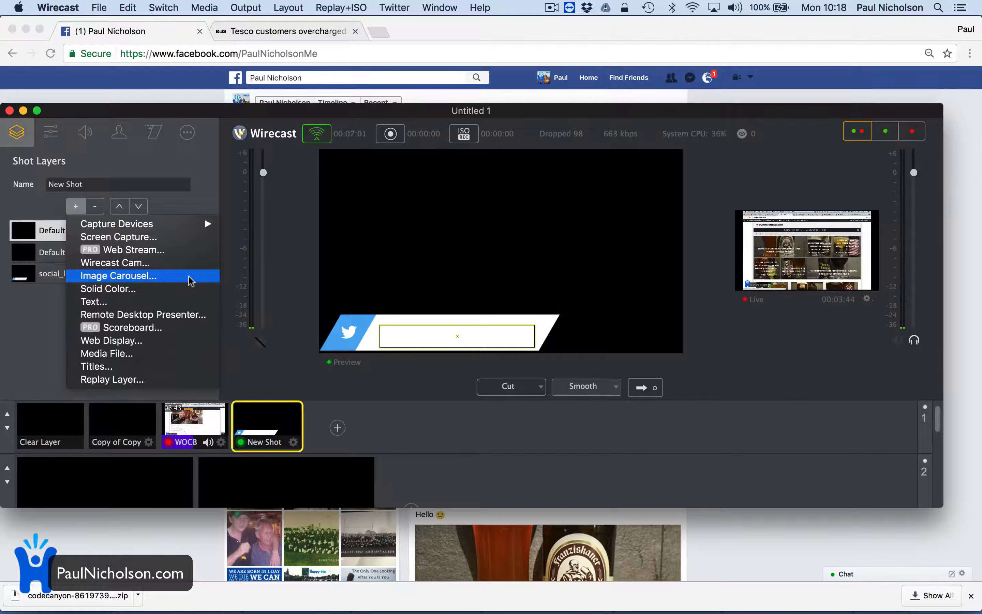
{"action": "left_click", "coordinate": [188, 331]}
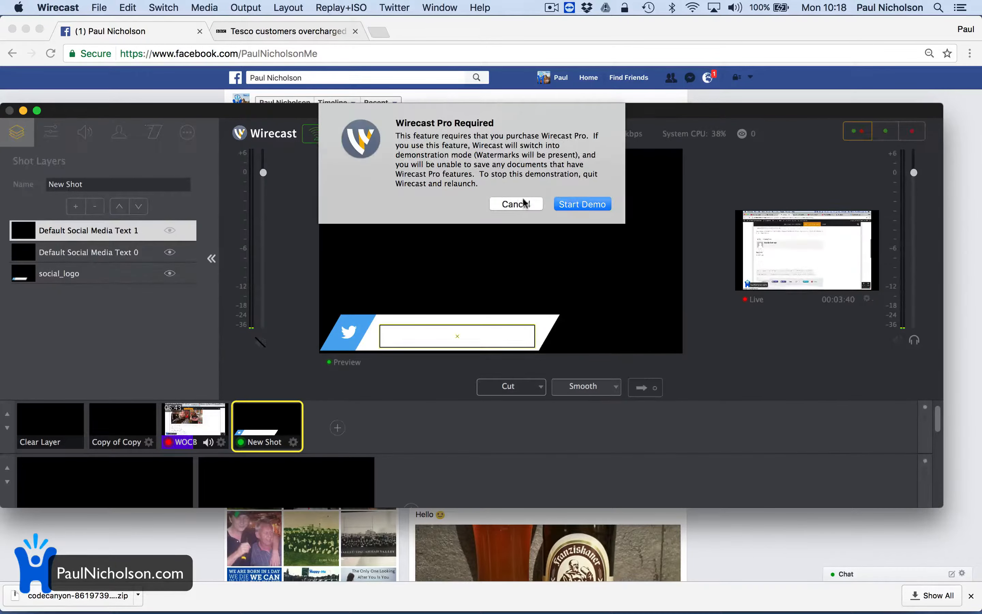
{"action": "left_click", "coordinate": [516, 203]}
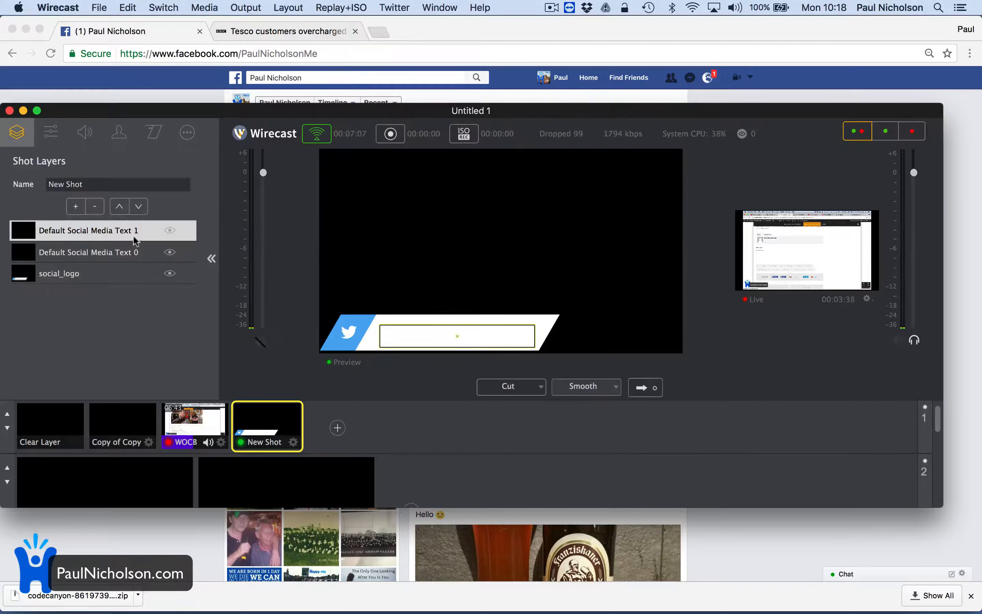
Examine the Web Display source settings for the Twitter shot and cancel without adding the source.
{"action": "left_click", "coordinate": [85, 206]}
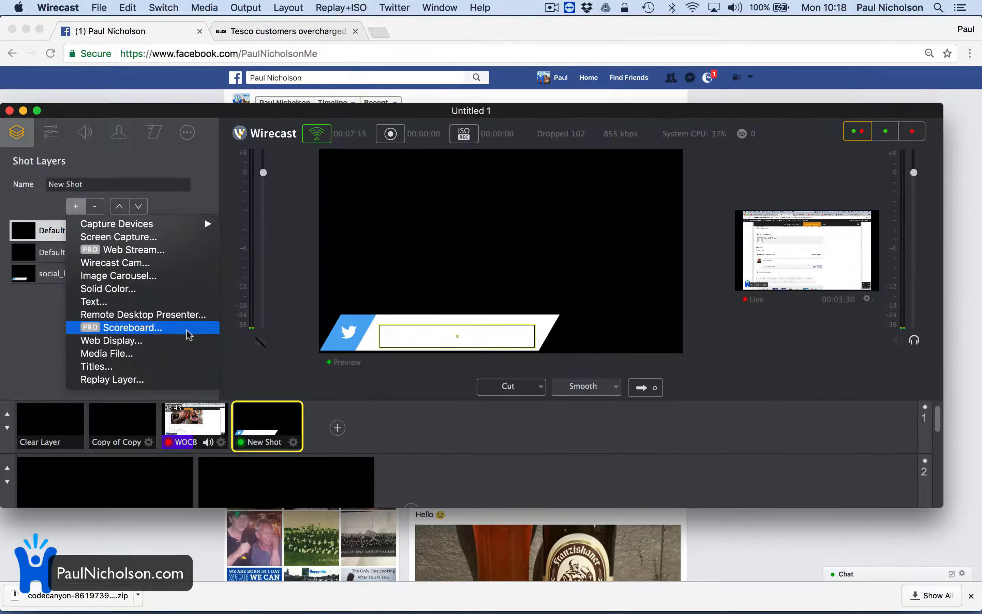
{"action": "left_click", "coordinate": [228, 340]}
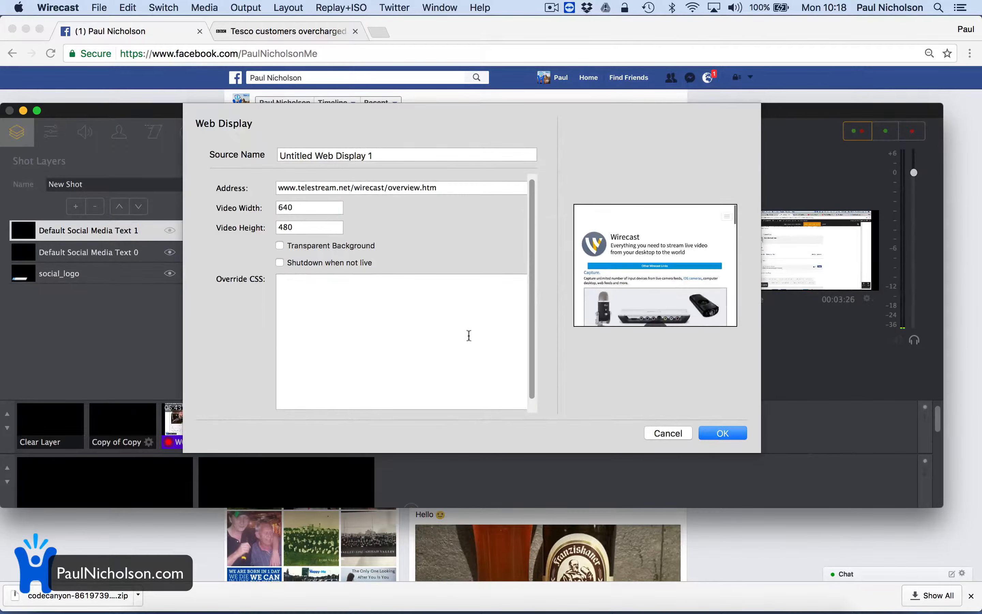
{"action": "left_click", "coordinate": [666, 437]}
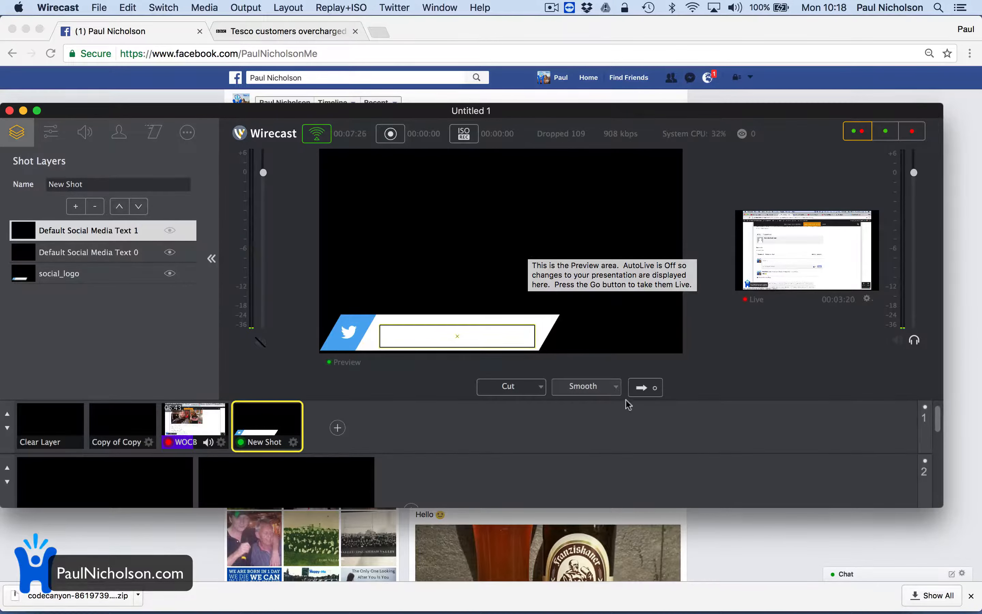
Switch to Chrome, check the video and comment field of the Facebook live post, revisit Wirecast, and return to Chrome.
{"action": "left_click", "coordinate": [748, 539]}
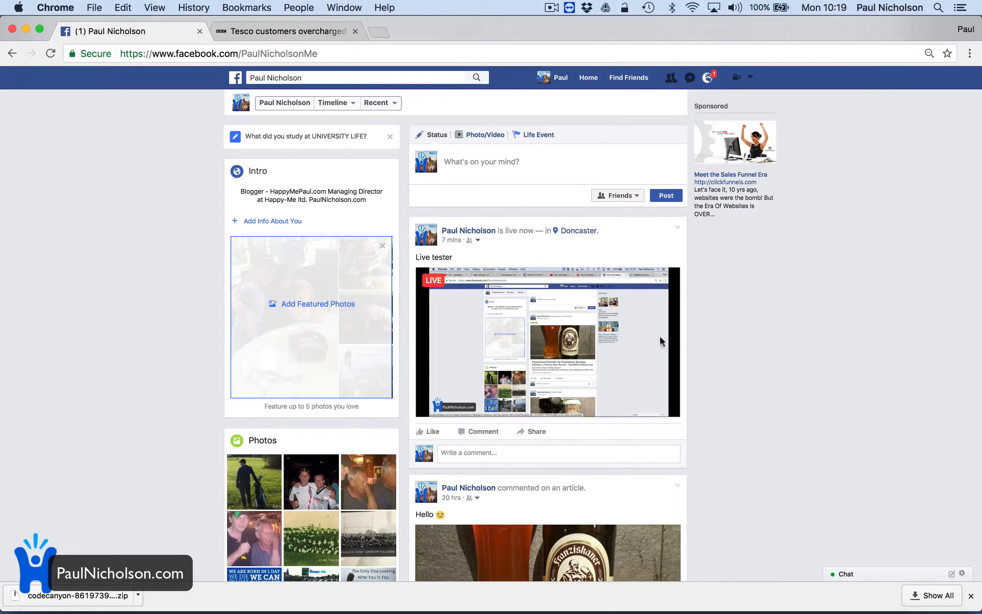
{"action": "left_click", "coordinate": [575, 448]}
{"action": "mouse_move", "coordinate": [649, 611]}
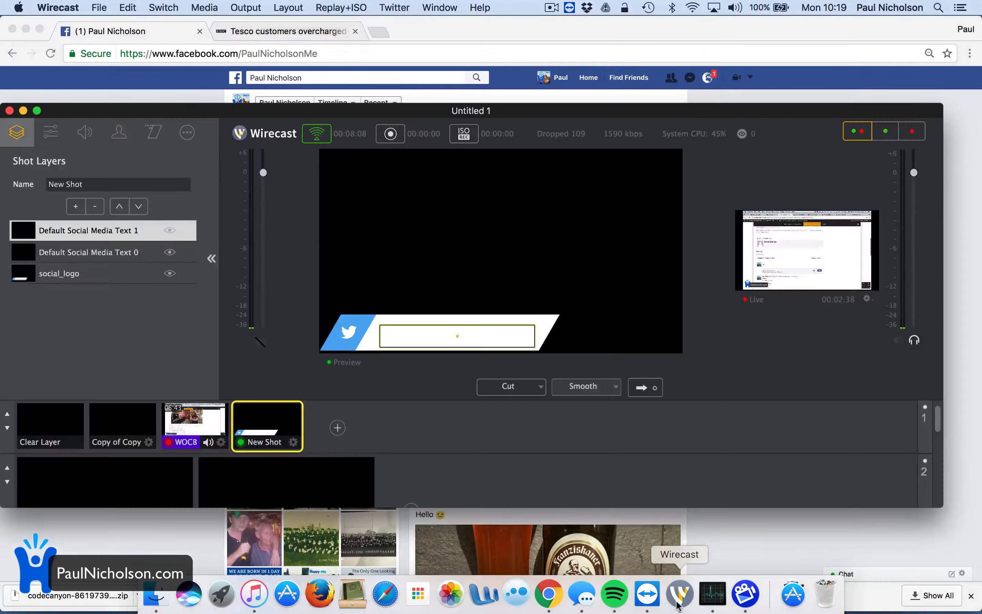
{"action": "left_click", "coordinate": [680, 595]}
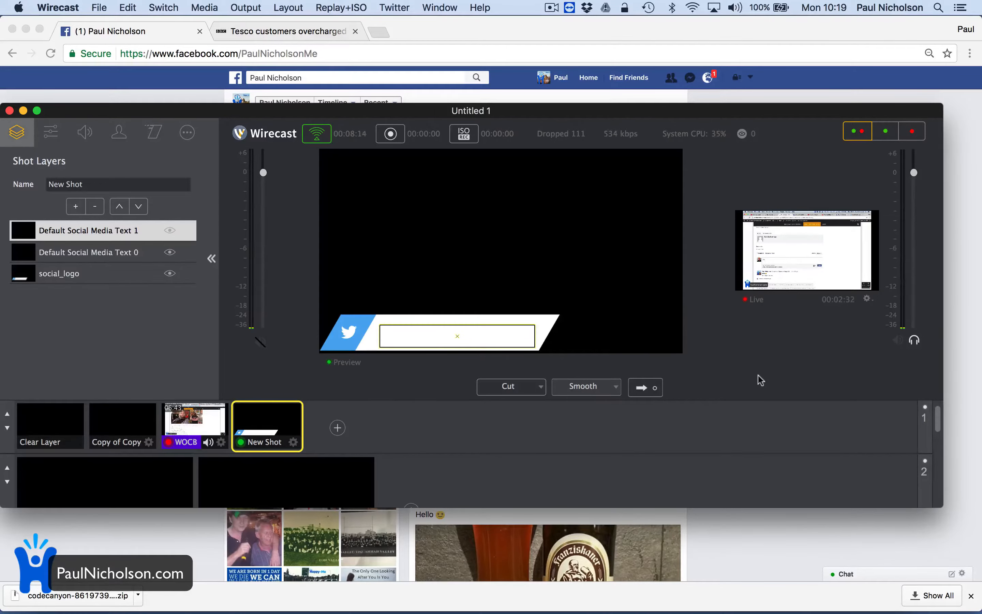
{"action": "left_click", "coordinate": [766, 538]}
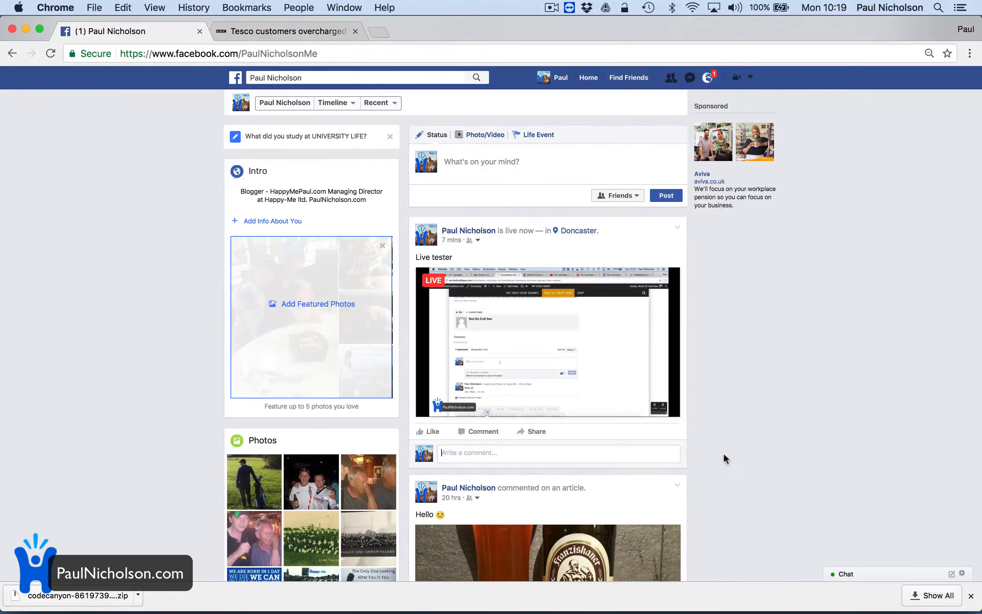